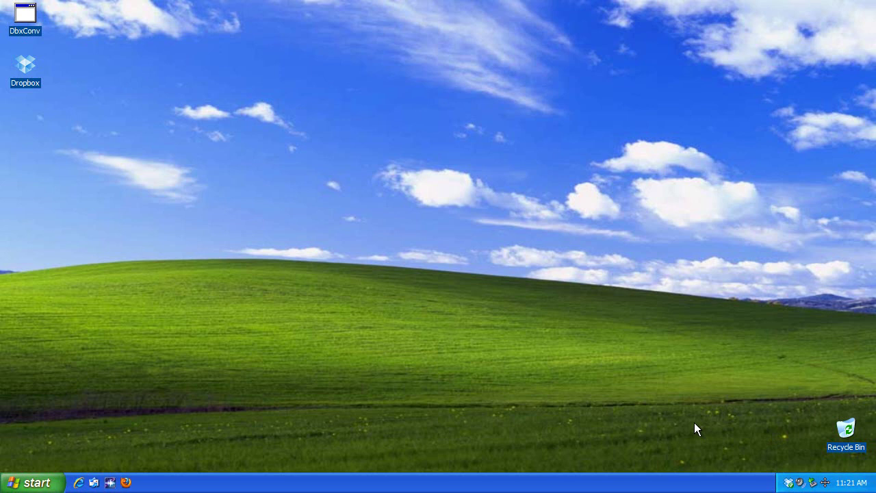
# Try a double-height taskbar, then return it to single height and lock it
pyautogui.rightClick(665, 481)
pyautogui.click(685, 459)
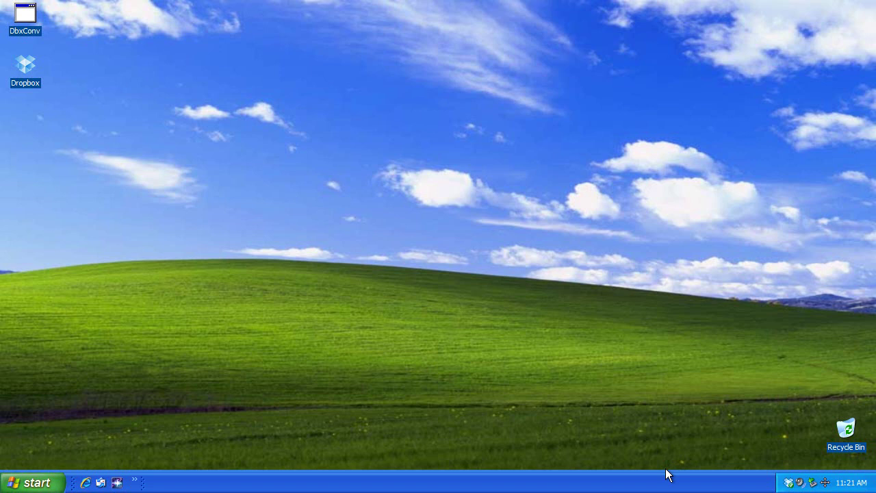
pyautogui.moveTo(667, 471); pyautogui.dragTo(659, 454)
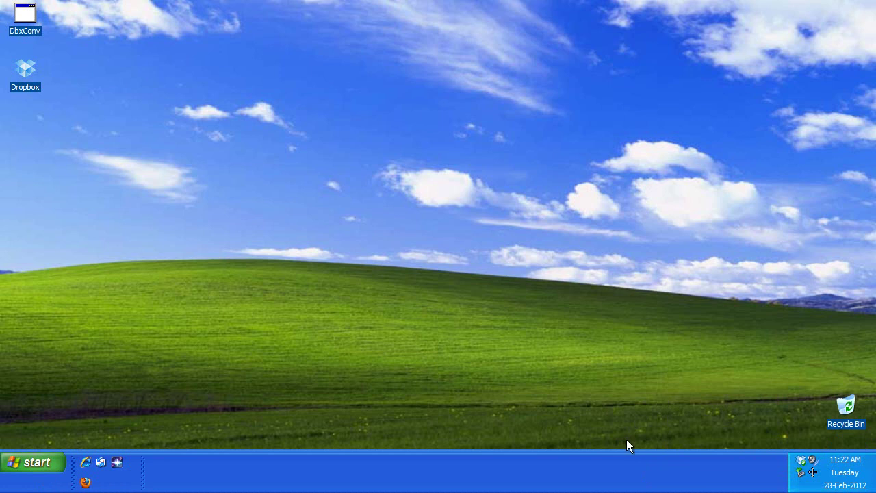
pyautogui.rightClick(638, 471)
pyautogui.click(644, 447)
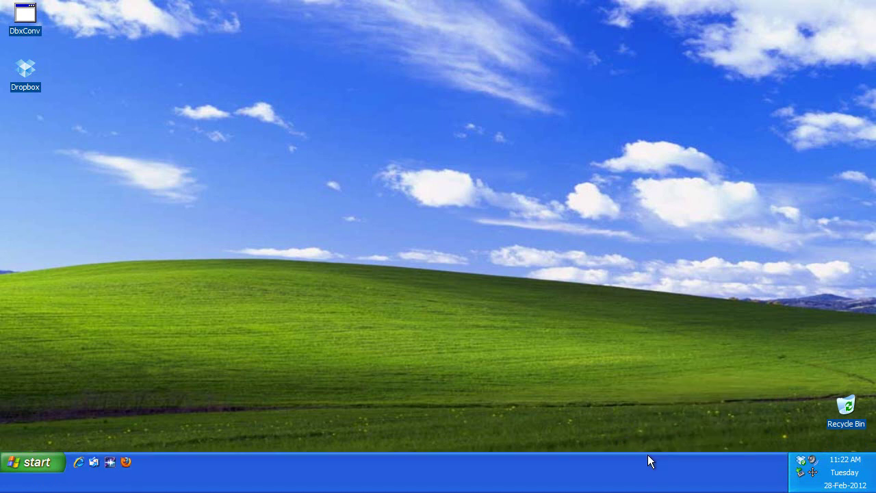
pyautogui.rightClick(642, 464)
pyautogui.click(651, 448)
pyautogui.moveTo(643, 450); pyautogui.dragTo(649, 485)
pyautogui.rightClick(647, 482)
pyautogui.click(665, 462)
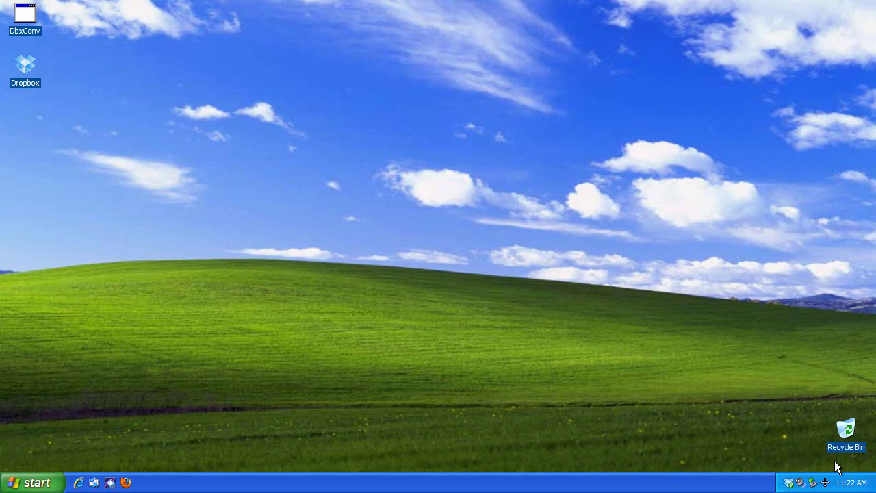
# In Internet Explorer, go to bing.com and search for 'tclock 2010'
pyautogui.moveTo(851, 487)
pyautogui.click(79, 483)
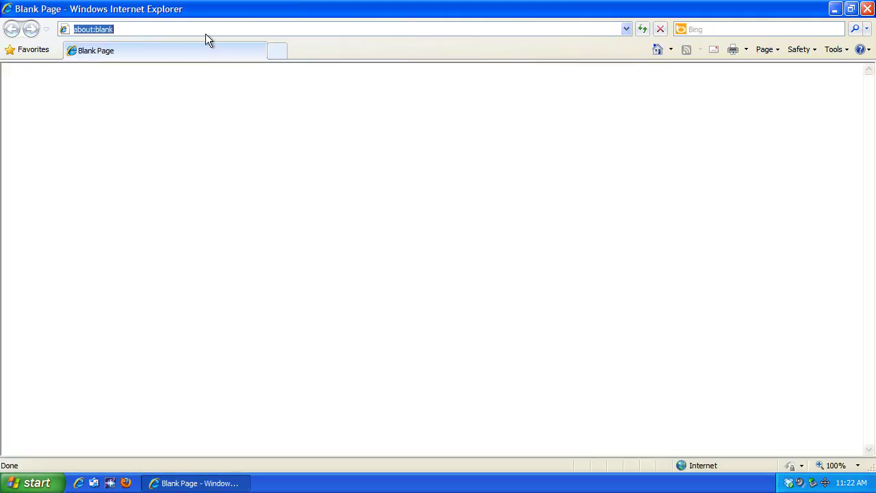
pyautogui.write('bing.com')
pyautogui.press('Return')
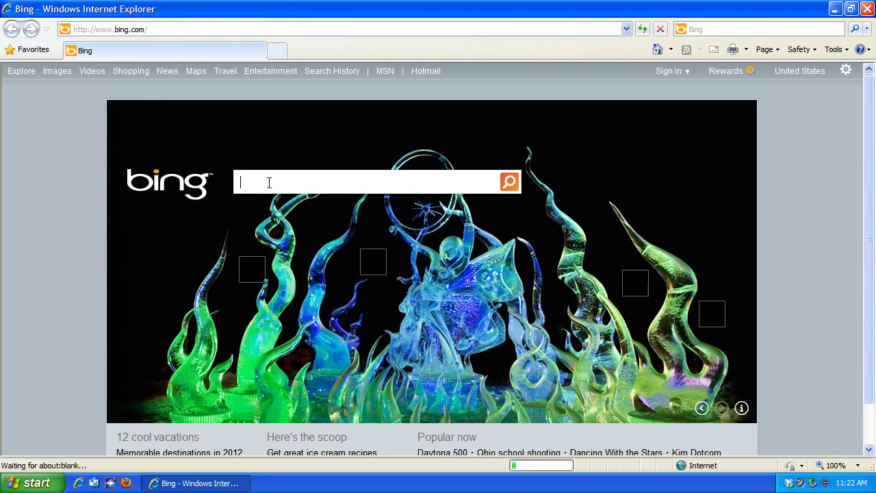
pyautogui.write('tclock')
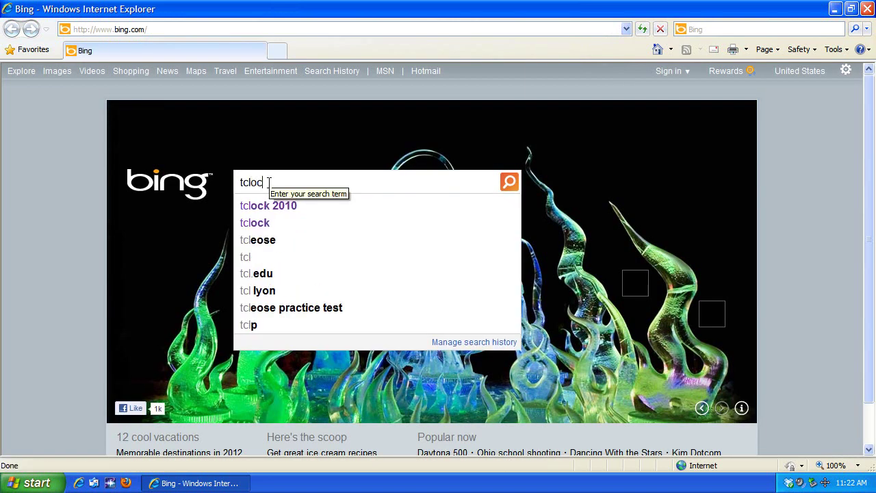
pyautogui.write(' 2010')
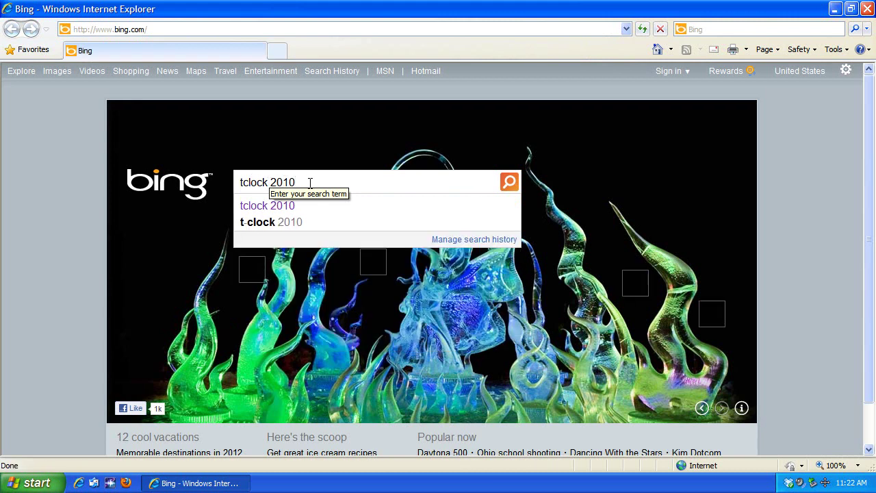
pyautogui.press('Return')
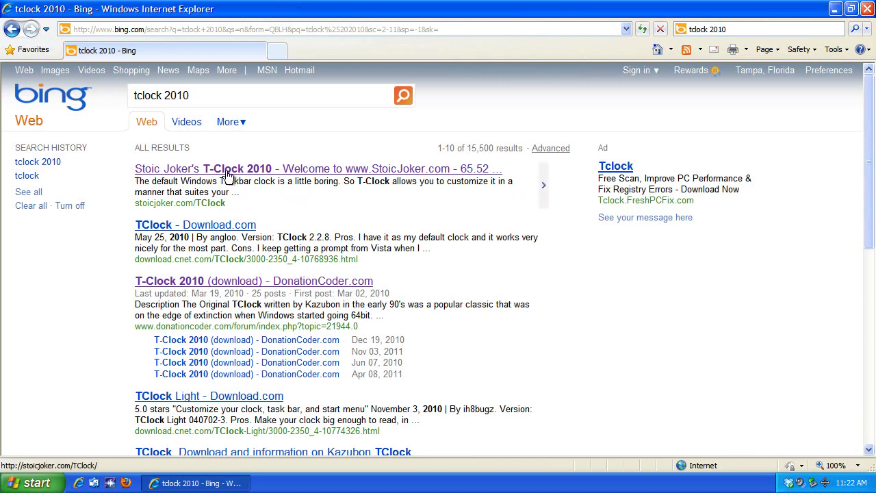
# Open Stoic Joker's T-Clock 2010 page, then its Downloads page, then the forum download link
pyautogui.click(228, 175)
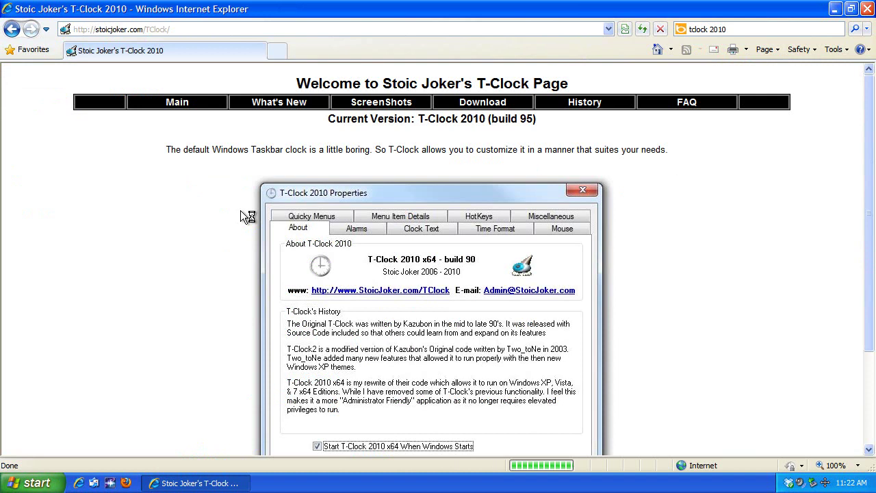
pyautogui.click(481, 108)
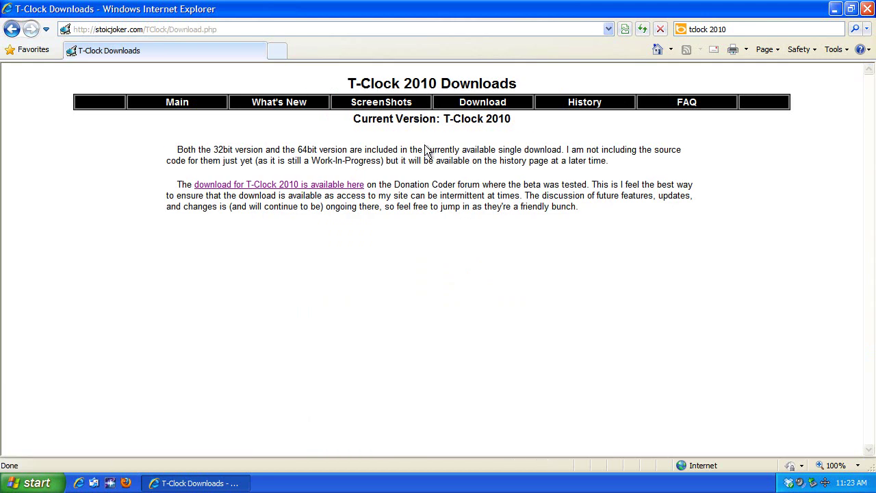
pyautogui.moveTo(480, 185); pyautogui.dragTo(299, 171)
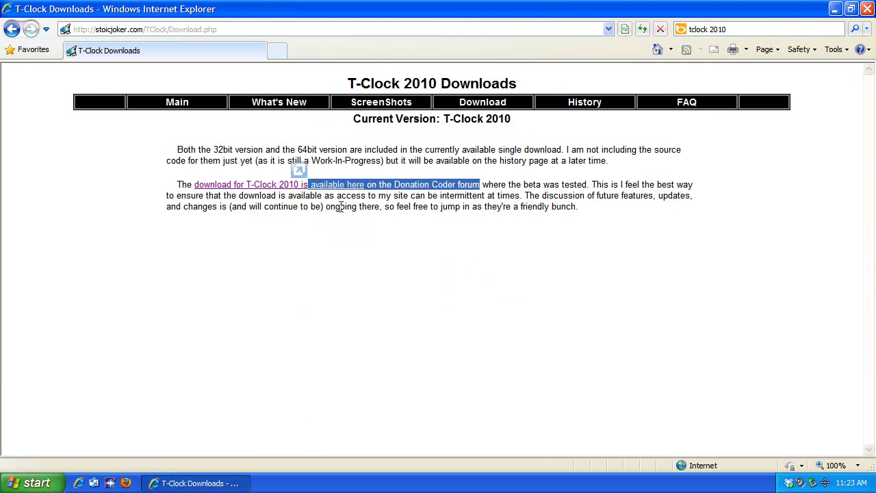
pyautogui.click(295, 194)
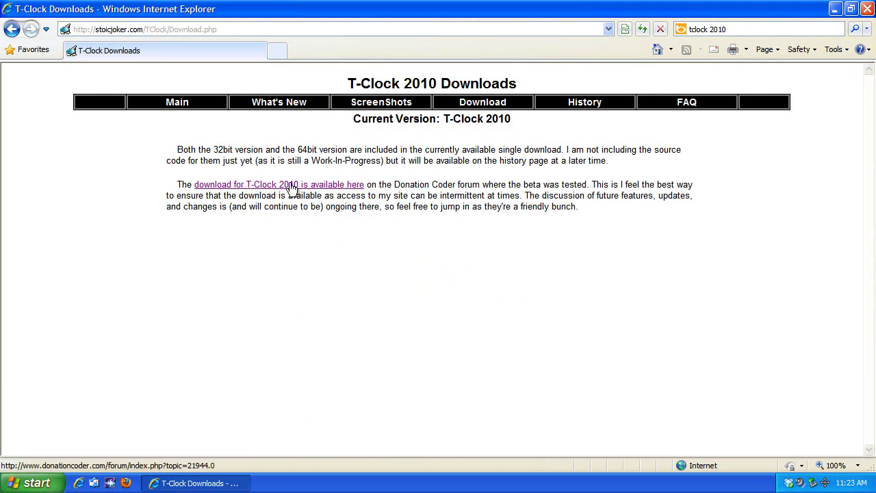
pyautogui.click(293, 189)
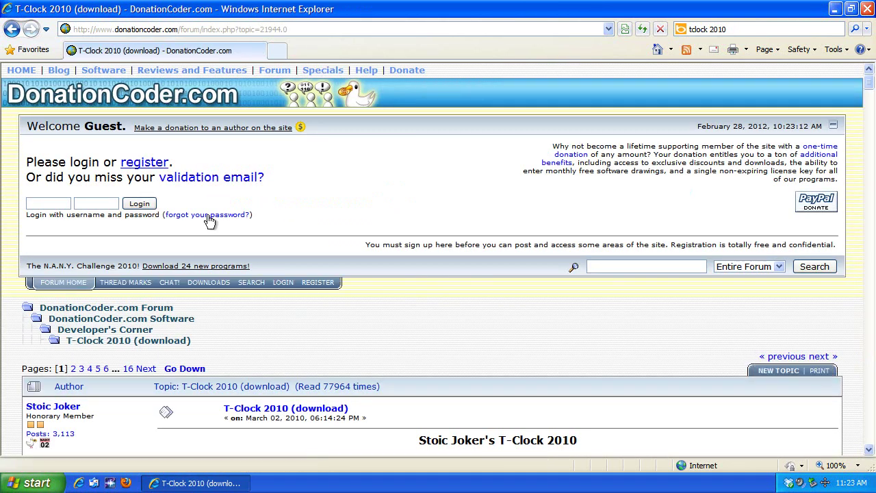
# Download T-Clock 2010 (build 95).zip (703.66 KB) and save it to the Desktop
pyautogui.scroll(-5, 202, 229)
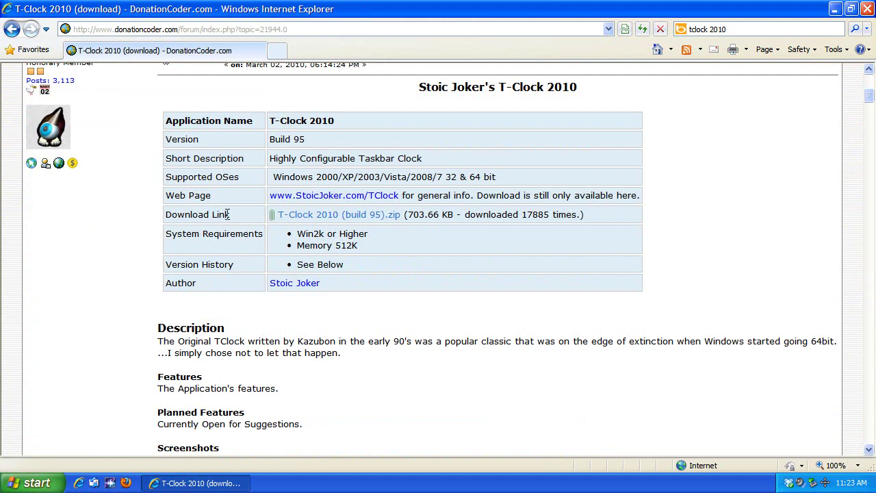
pyautogui.tripleClick(180, 218)
pyautogui.click(193, 214)
pyautogui.click(343, 219)
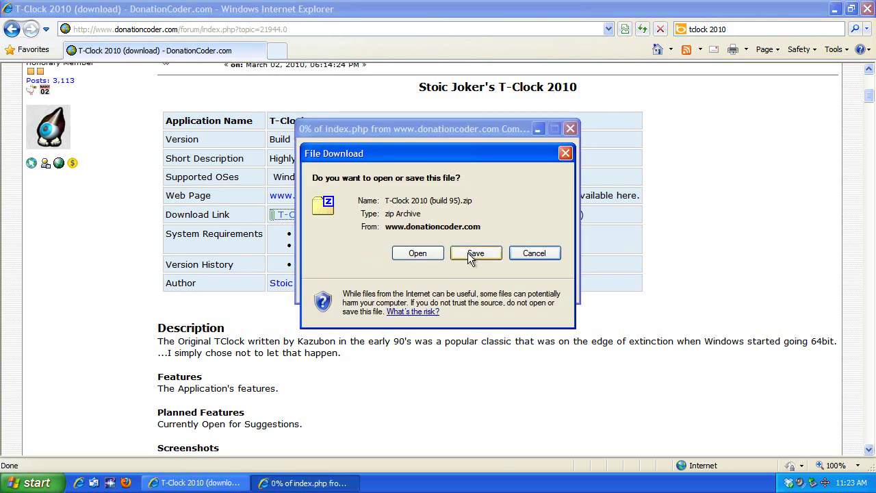
pyautogui.click(475, 253)
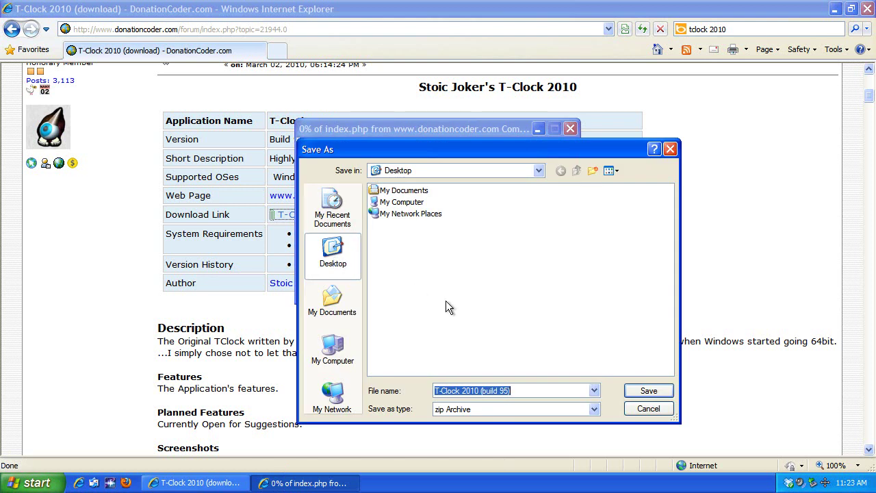
pyautogui.click(648, 391)
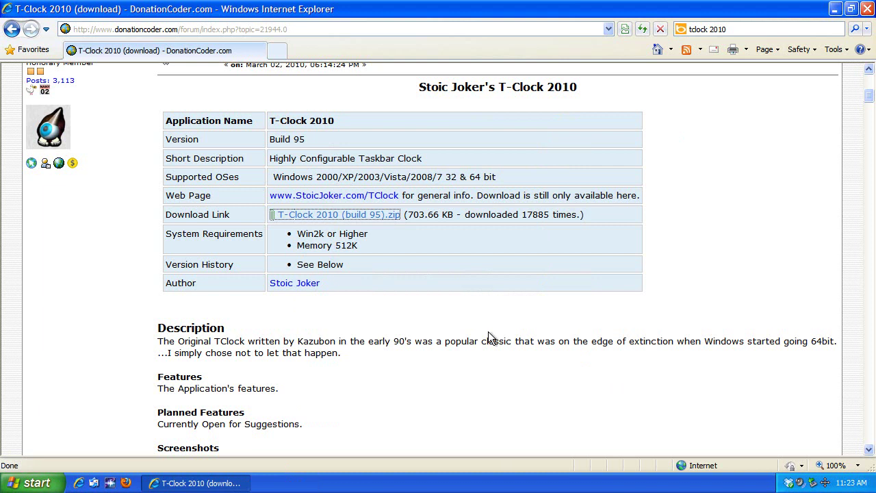
pyautogui.moveTo(407, 214); pyautogui.dragTo(458, 216)
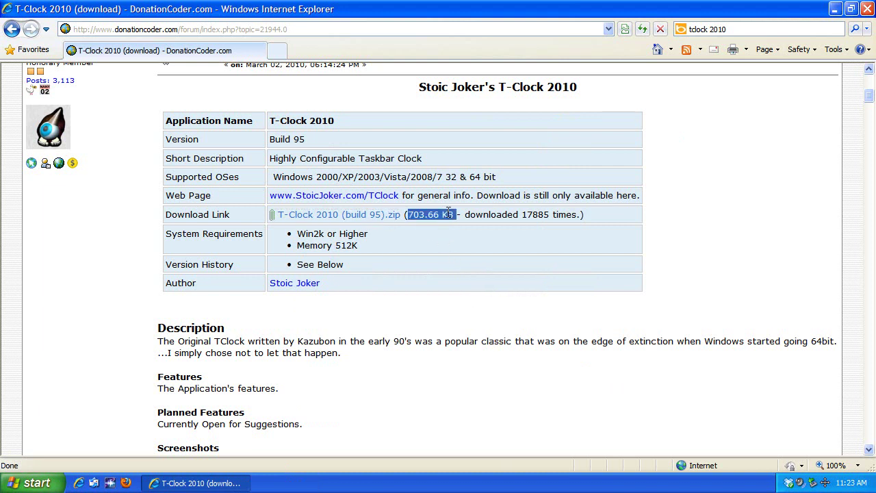
pyautogui.click(444, 238)
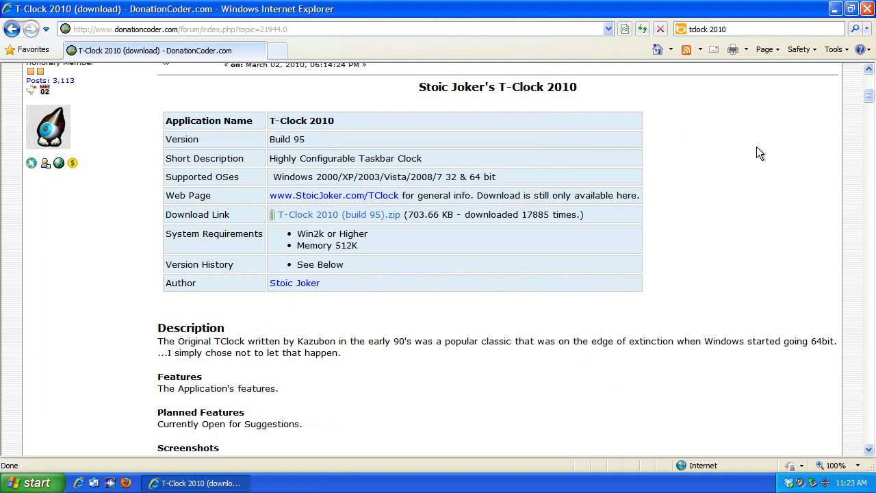
# Close IE and copy the T-Clock 2010 (build X - Release to DC) folder from the zip onto the desktop
pyautogui.click(867, 9)
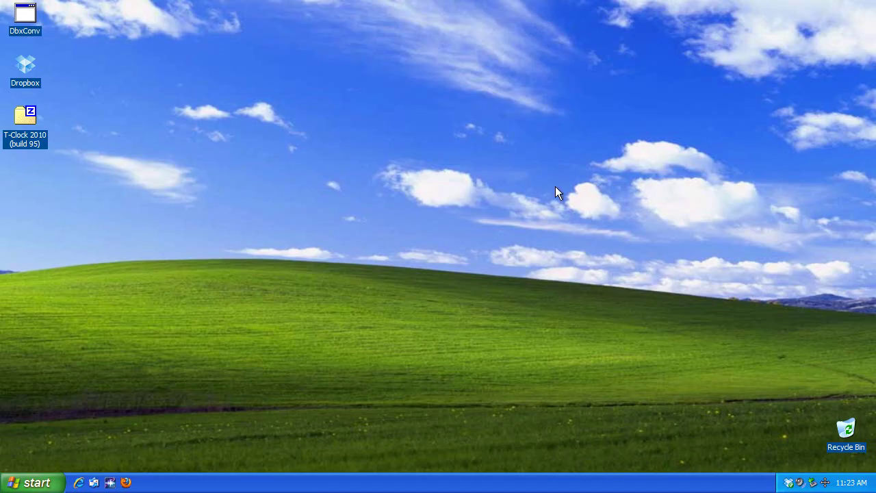
pyautogui.click(33, 126)
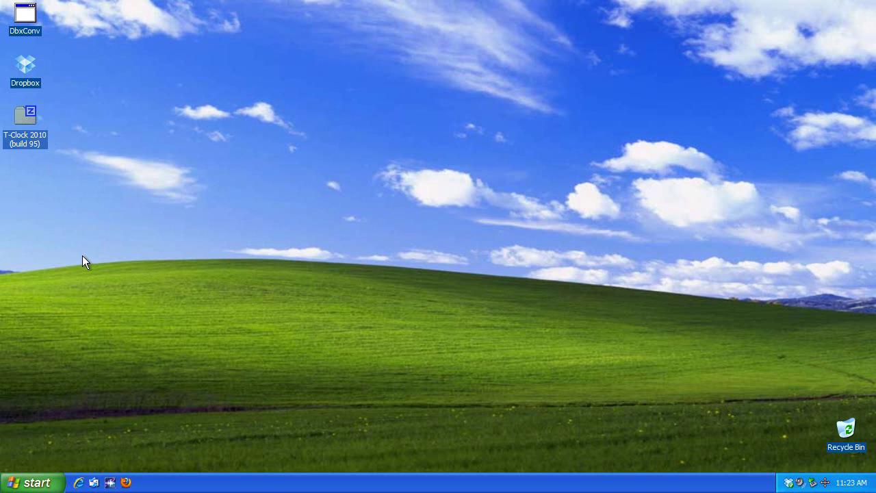
pyautogui.doubleClick(27, 122)
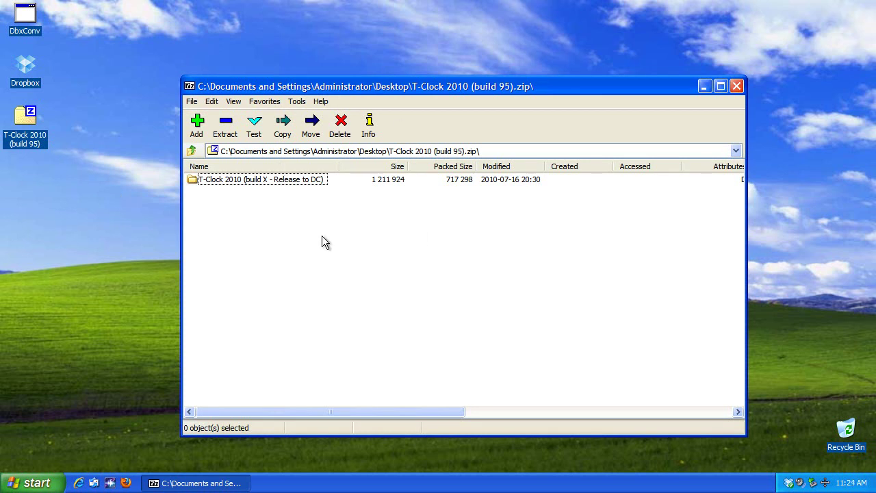
pyautogui.click(246, 181)
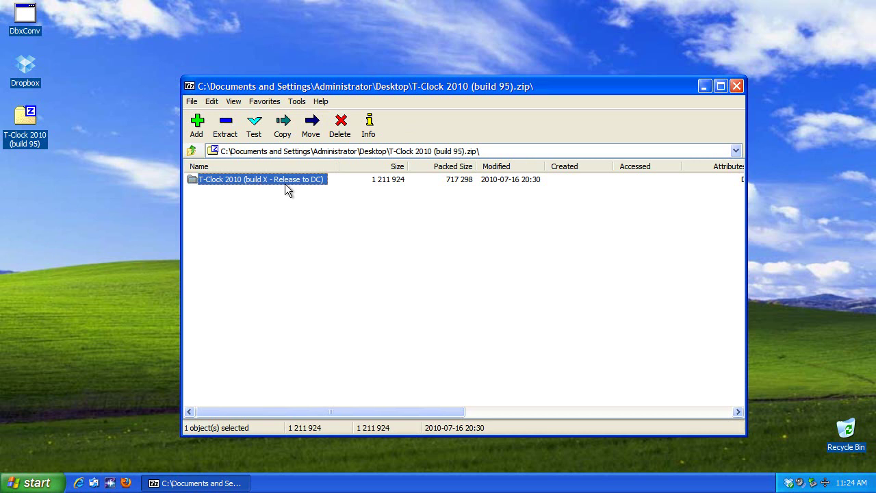
pyautogui.moveTo(229, 183); pyautogui.dragTo(50, 271)
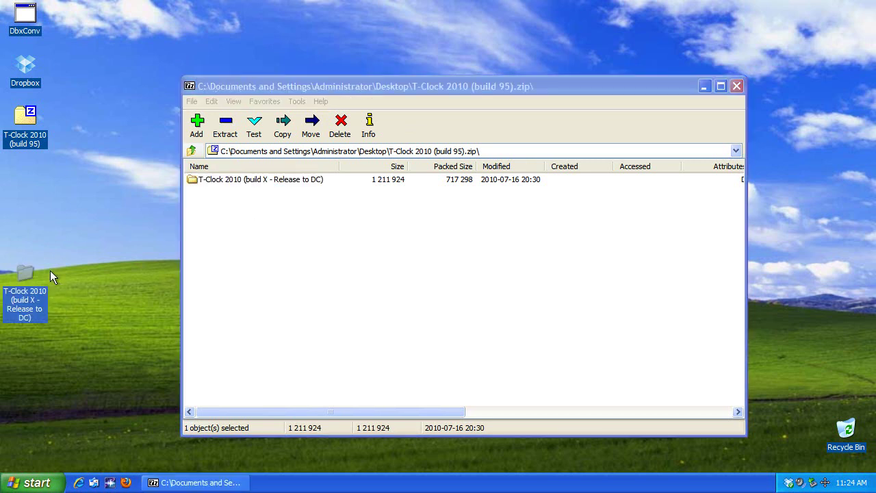
pyautogui.click(737, 86)
pyautogui.moveTo(24, 274); pyautogui.dragTo(25, 179)
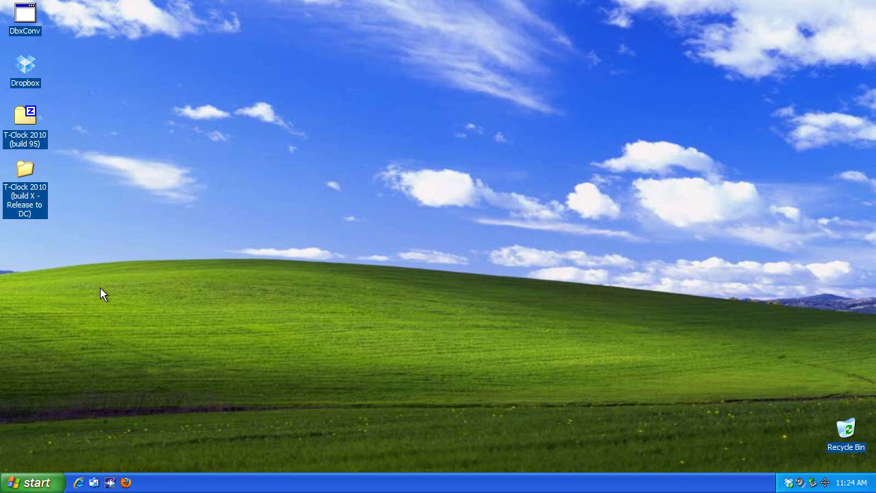
# Briefly open the desktop T-Clock folder, then enter %programfiles% in the Run box
pyautogui.doubleClick(30, 205)
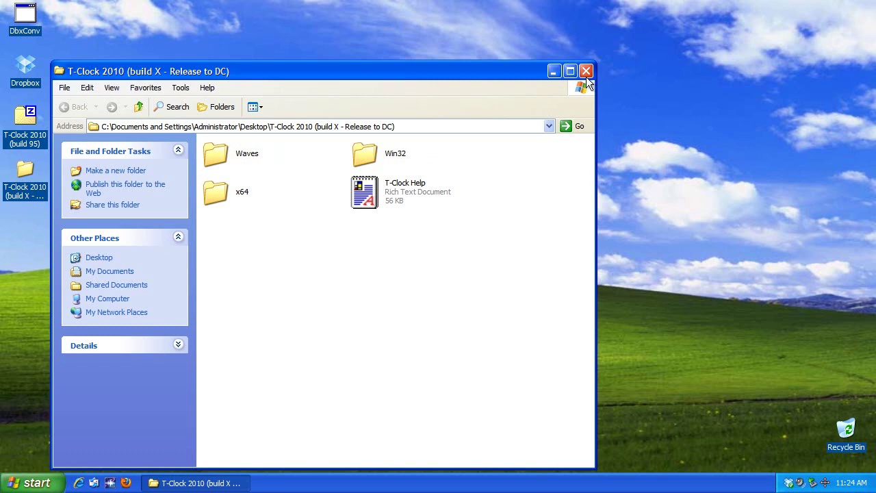
pyautogui.click(586, 71)
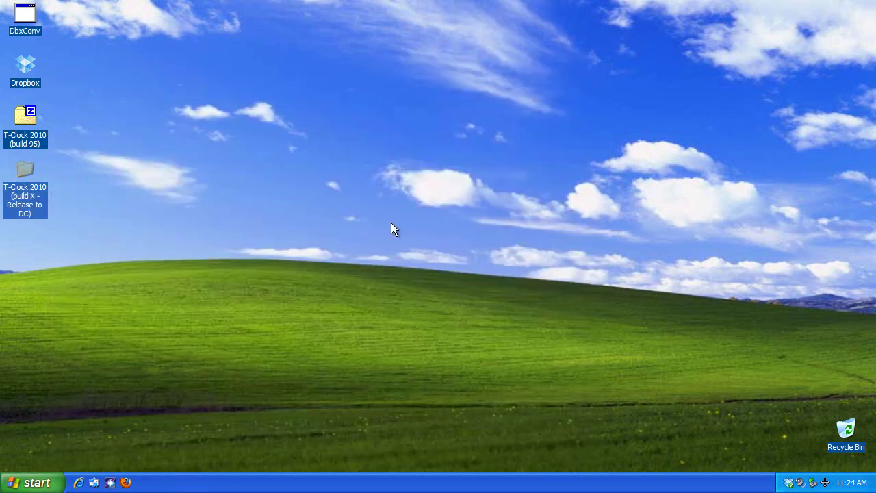
pyautogui.click(28, 472)
pyautogui.click(151, 402)
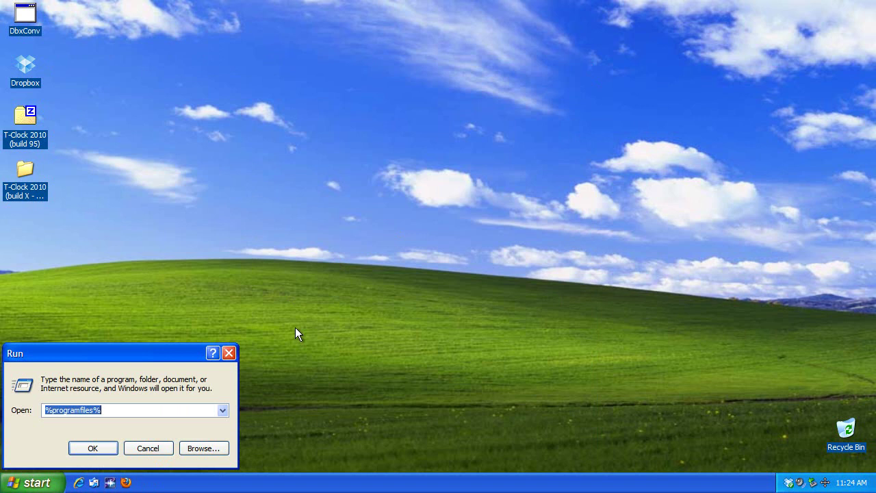
pyautogui.press('BackSpace')
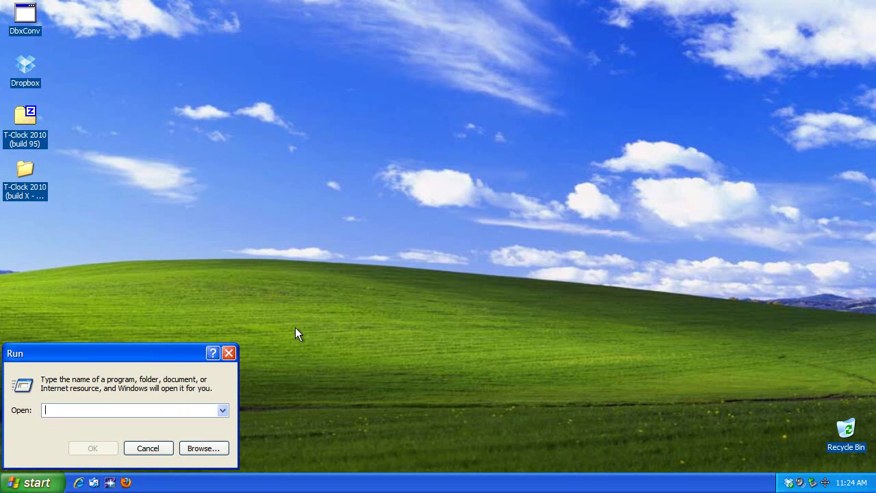
pyautogui.write('%')
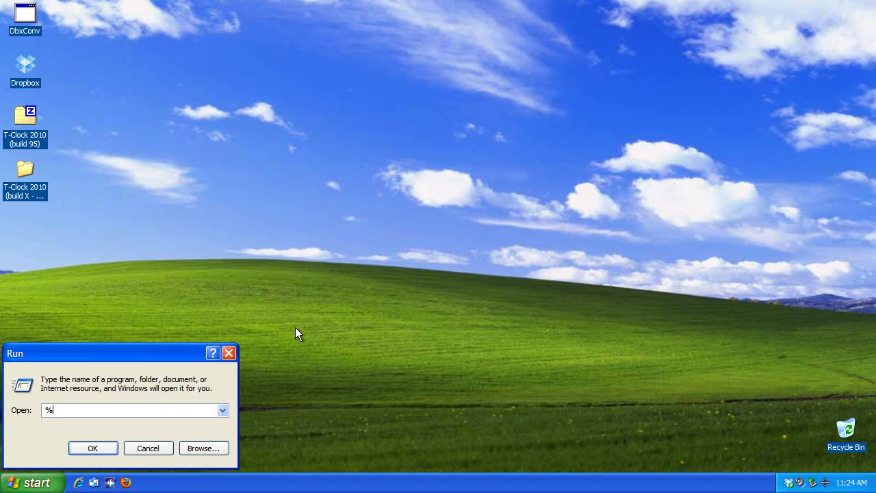
pyautogui.write('programfiles%')
pyautogui.hotkey('shift', 'Right')
pyautogui.hotkey('shift', 'Right')
pyautogui.hotkey('shift', 'Right')
pyautogui.hotkey('shift', 'Right')
pyautogui.hotkey('shift', 'Right')
pyautogui.hotkey('shift', 'Right')
pyautogui.hotkey('shift', 'Right')
pyautogui.hotkey('shift', 'Right')
pyautogui.hotkey('shift', 'Right')
pyautogui.hotkey('shift', 'Right')
pyautogui.hotkey('shift', 'Right')
pyautogui.hotkey('shift', 'Right')
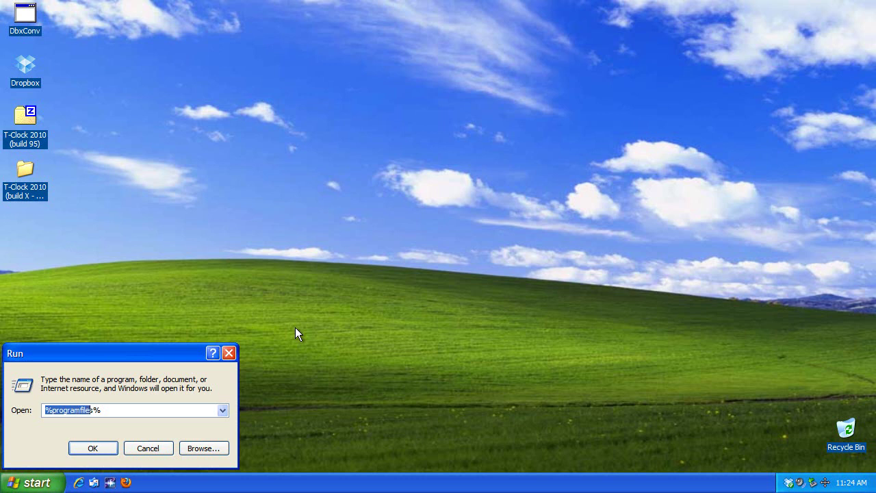
pyautogui.hotkey('shift', 'Right')
pyautogui.hotkey('shift', 'Right')
pyautogui.press('Right')
# Open Program Files, enlarge its window, and move the desktop T-Clock 2010 folder into it
pyautogui.click(96, 448)
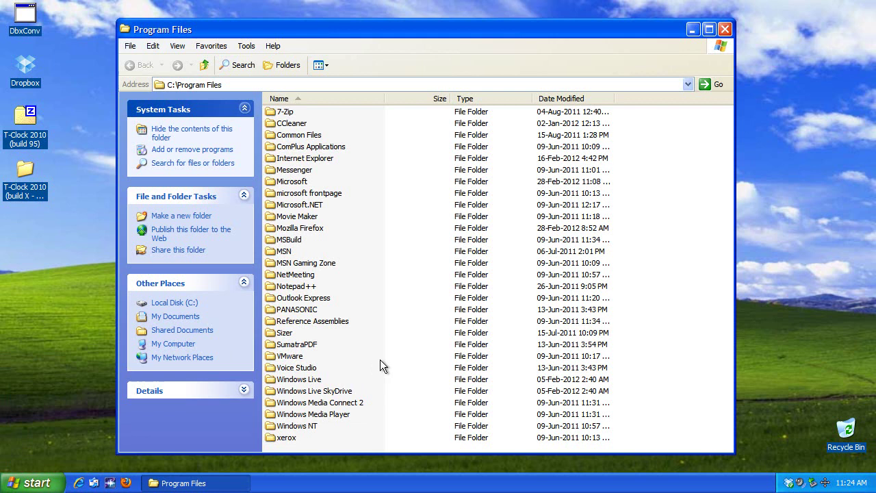
pyautogui.moveTo(356, 260)
pyautogui.moveTo(733, 113); pyautogui.dragTo(813, 120)
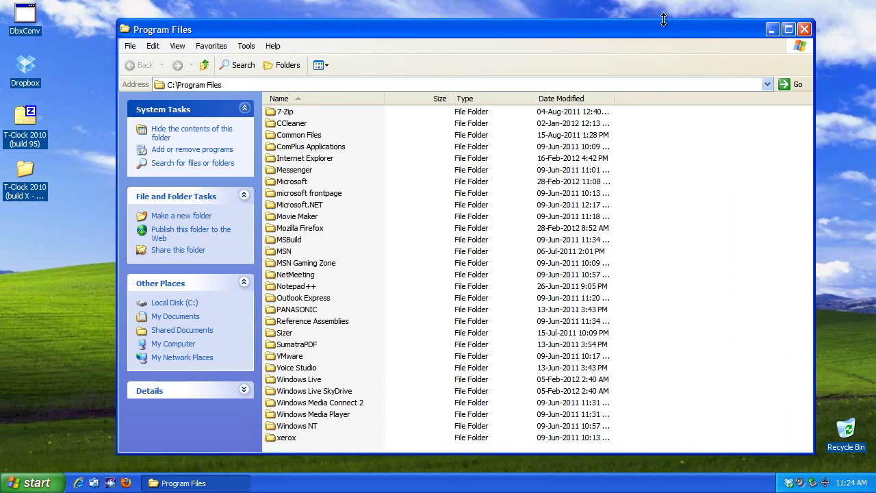
pyautogui.moveTo(663, 19); pyautogui.dragTo(664, 3)
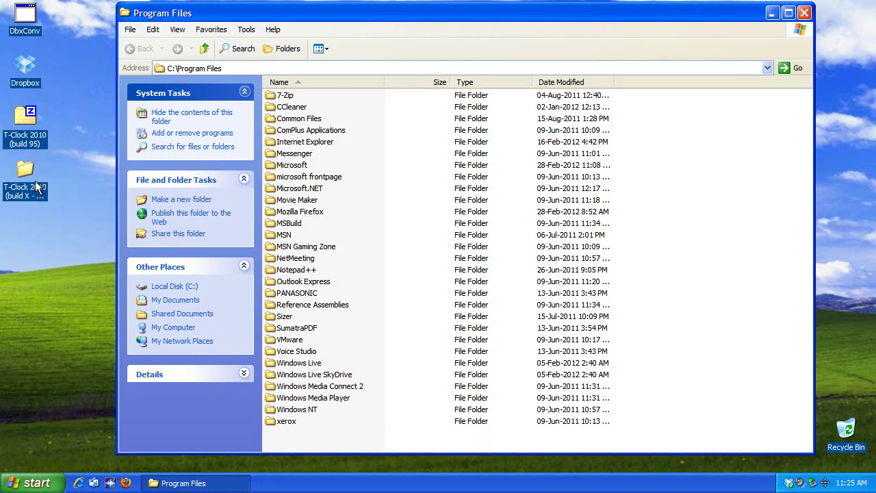
pyautogui.moveTo(24, 175); pyautogui.dragTo(316, 442)
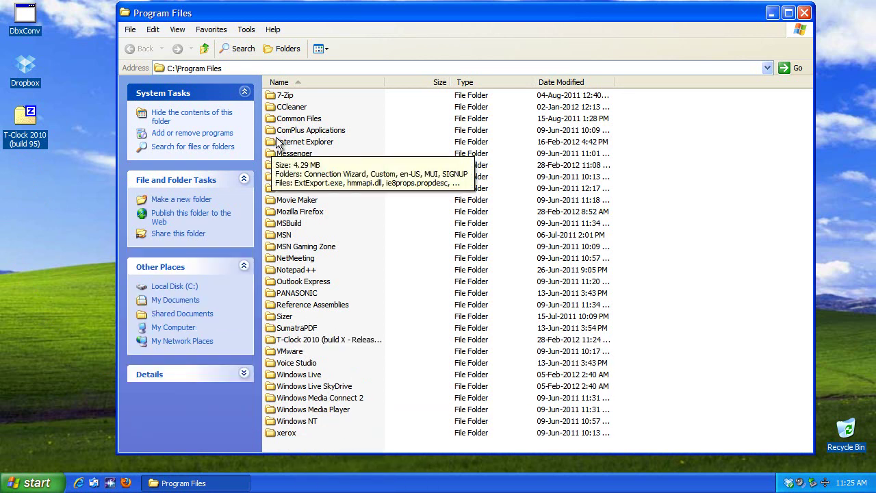
pyautogui.click(293, 340)
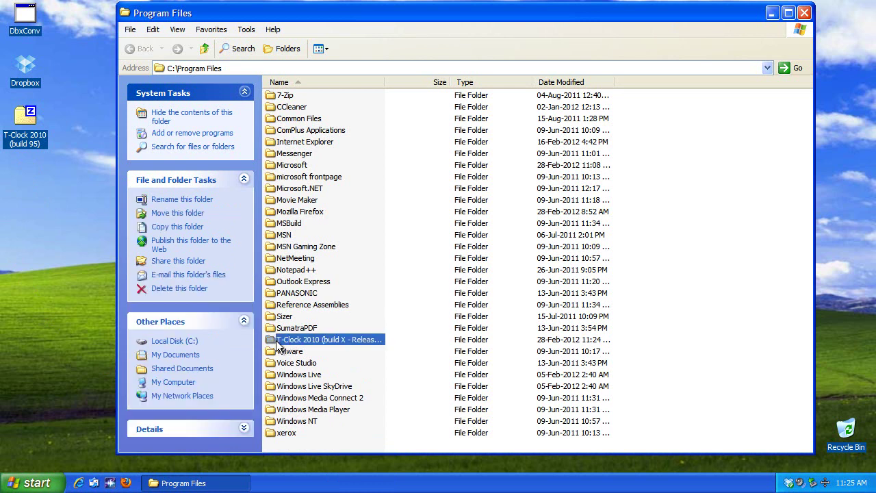
pyautogui.moveTo(275, 345)
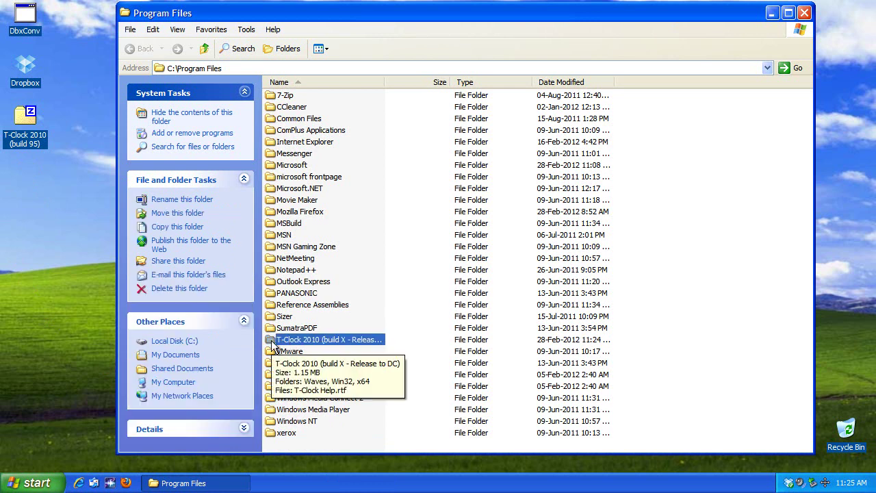
# Open the T-Clock 2010 folder, look inside Win32, then open the x64 folder
pyautogui.doubleClick(319, 345)
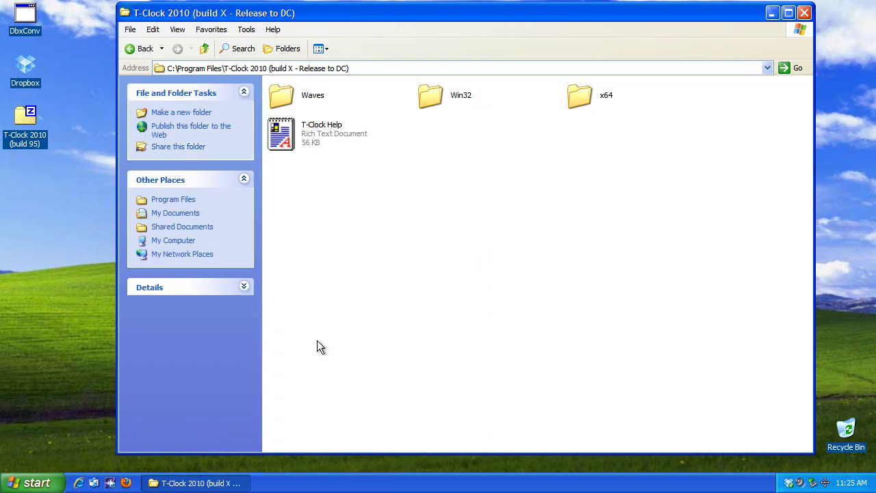
pyautogui.click(455, 98)
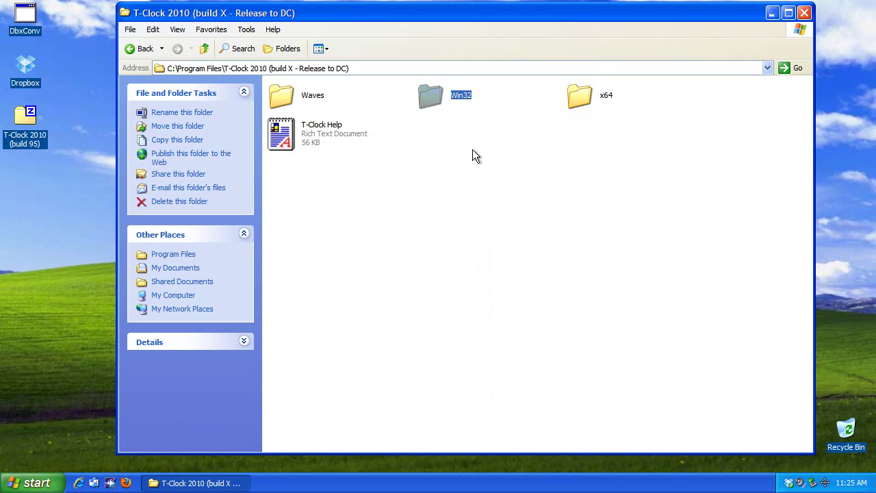
pyautogui.doubleClick(426, 98)
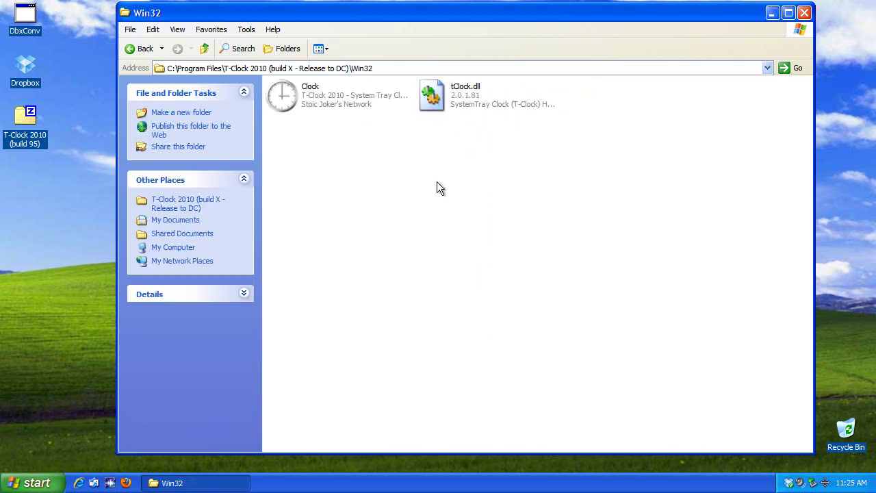
pyautogui.click(140, 48)
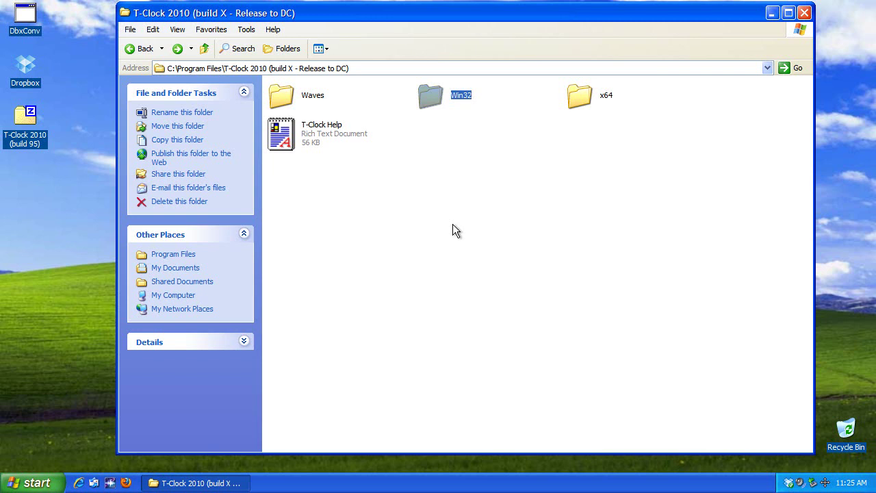
pyautogui.doubleClick(592, 97)
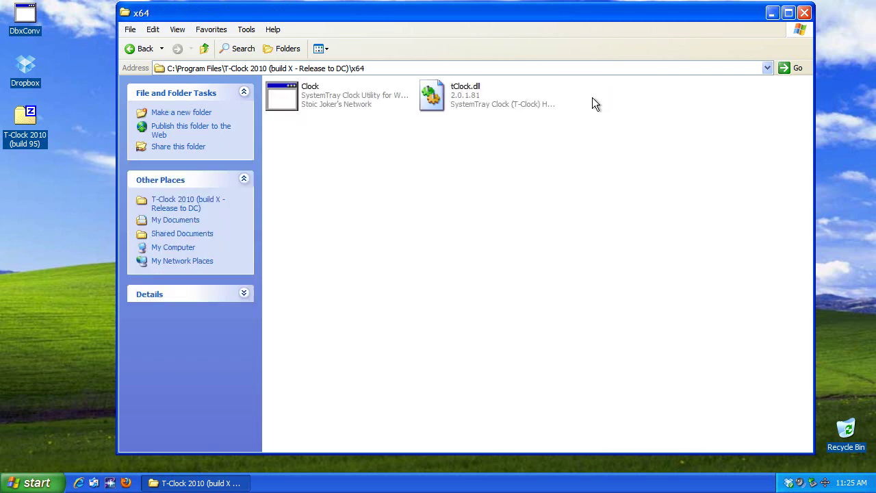
# Run the x64 Clock, dismiss the 'not a valid Win32 application' error, and go back
pyautogui.click(301, 96)
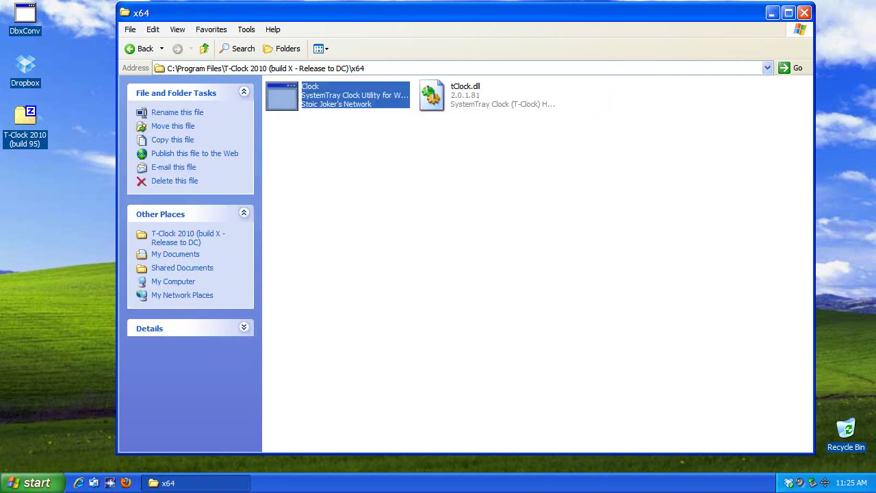
pyautogui.click(140, 48)
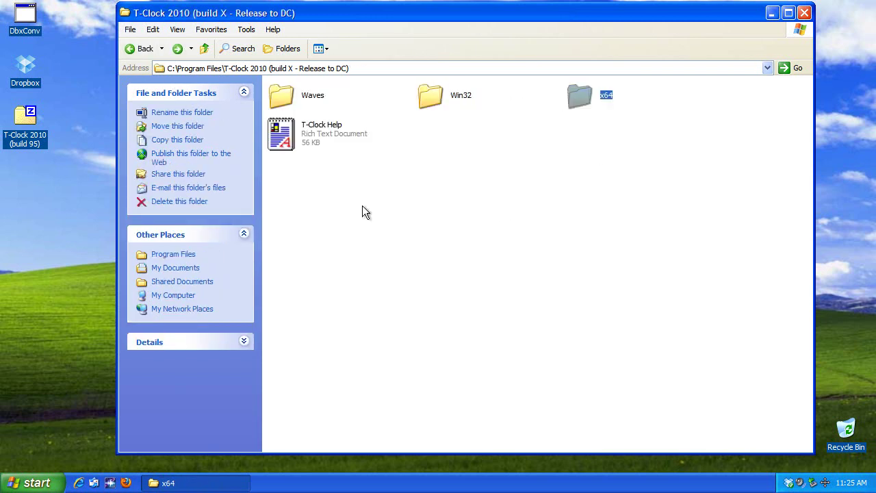
pyautogui.doubleClick(429, 99)
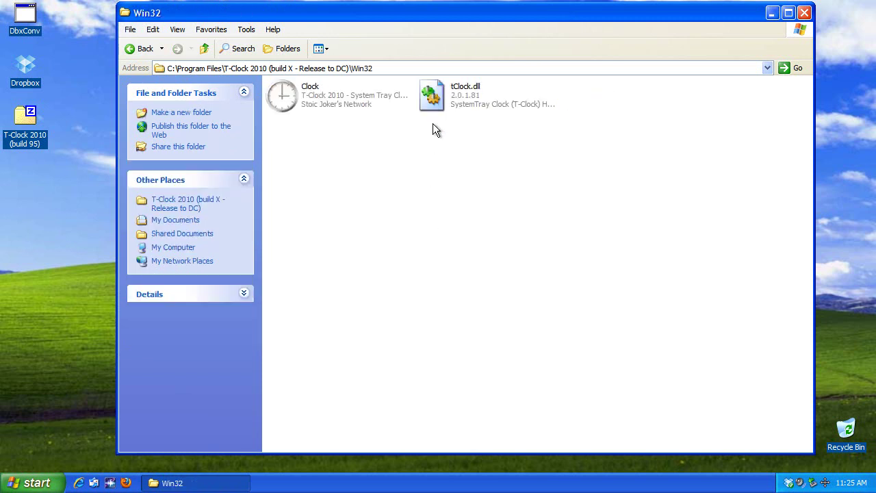
pyautogui.click(134, 54)
pyautogui.doubleClick(587, 96)
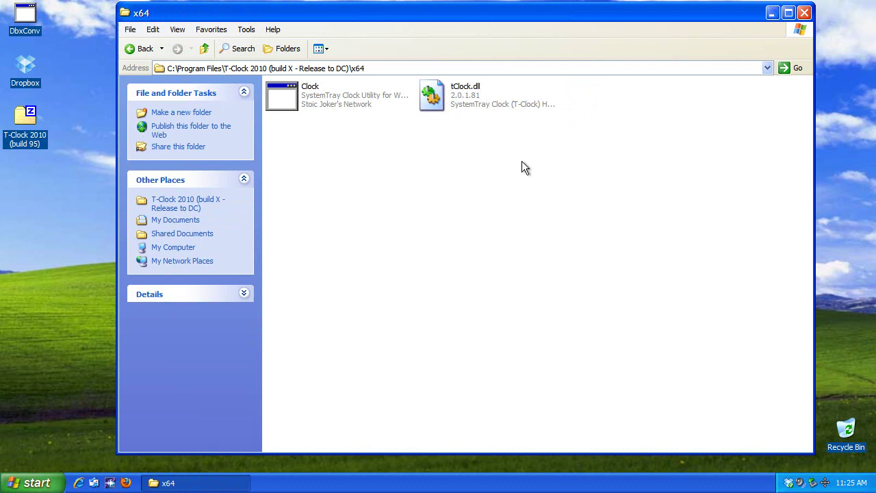
pyautogui.doubleClick(335, 99)
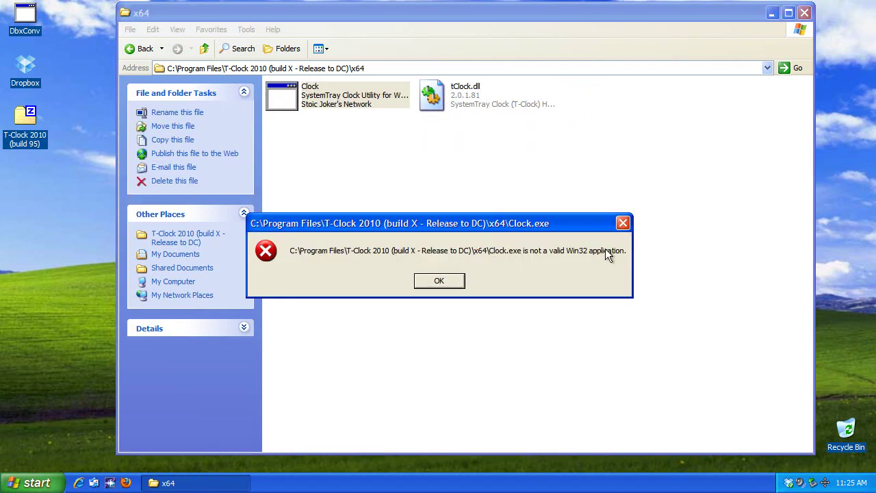
pyautogui.click(623, 223)
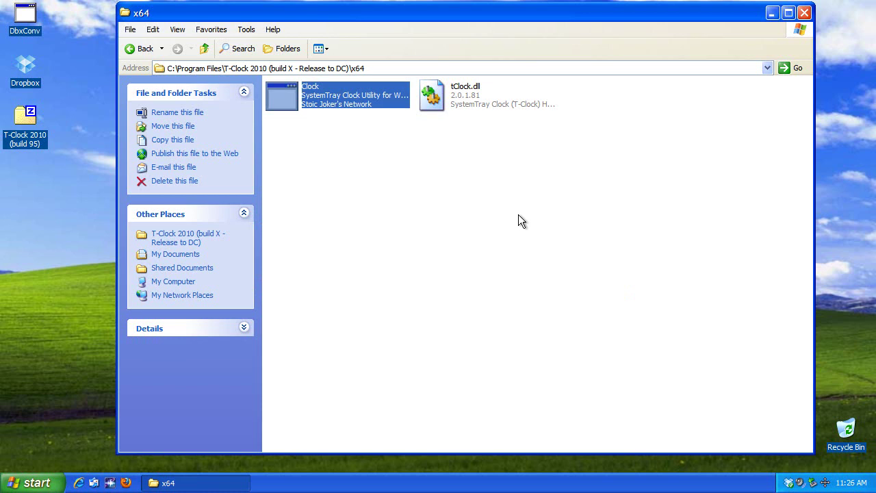
pyautogui.click(137, 48)
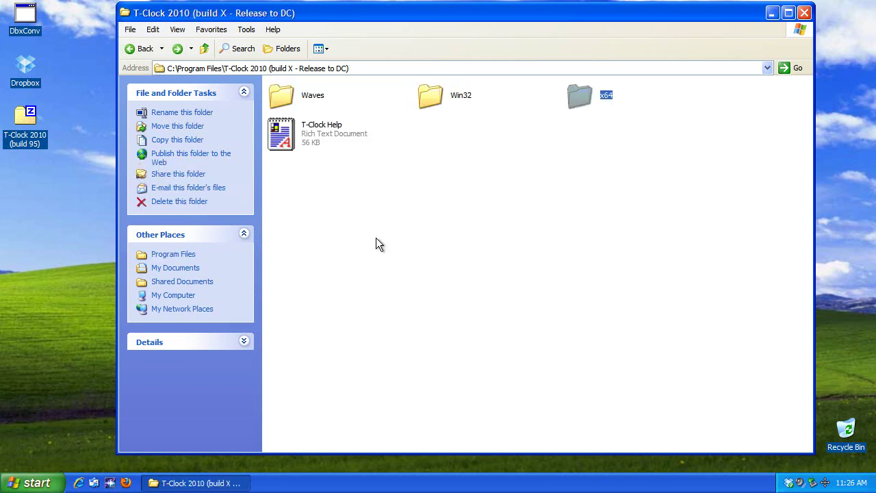
# Launch Clock from the Win32 folder so the taskbar shows the date, then close the window
pyautogui.doubleClick(429, 100)
pyautogui.click(301, 107)
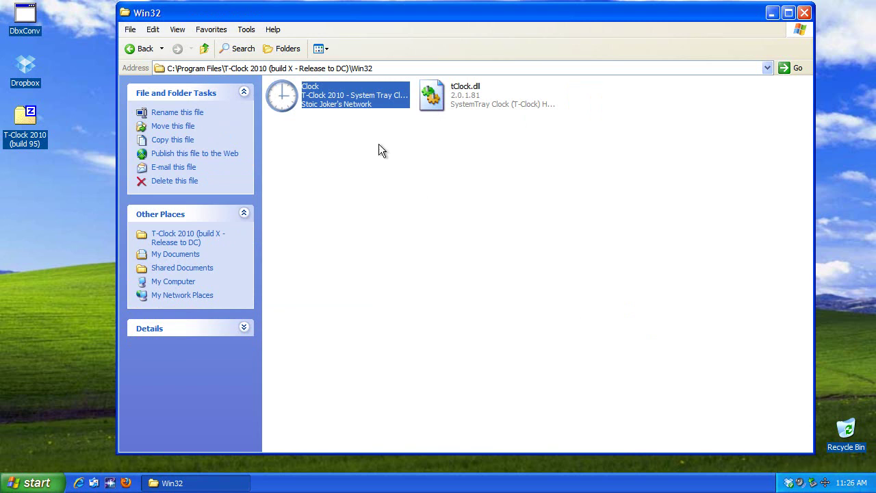
pyautogui.doubleClick(322, 101)
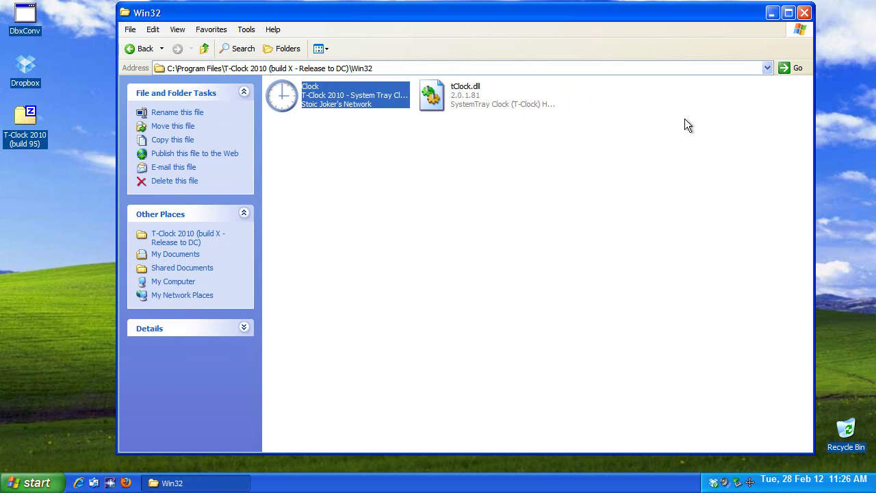
pyautogui.click(804, 12)
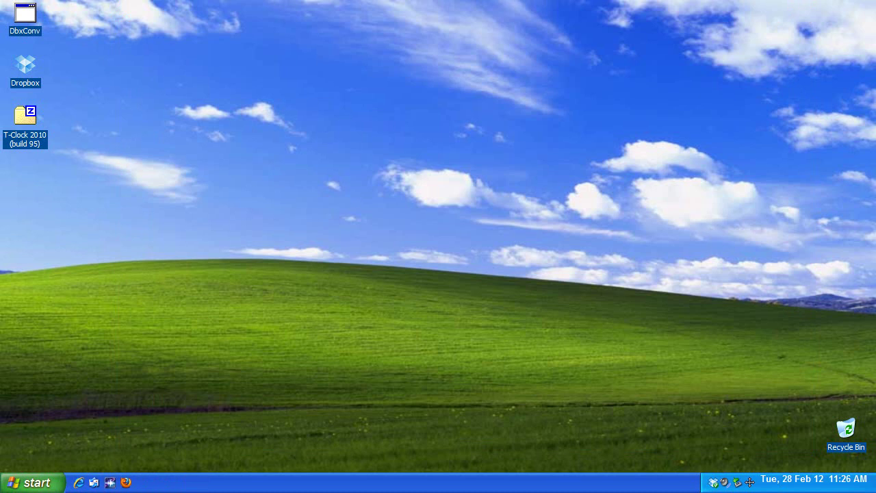
# In T-Clock Properties, enable 'Start T-Clock 2010 When Windows Starts' and confirm adding the shortcut
pyautogui.rightClick(812, 484)
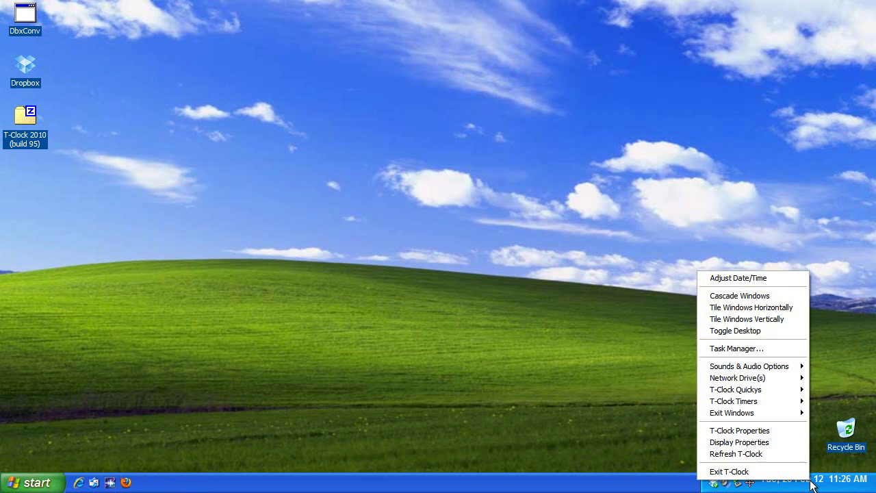
pyautogui.click(739, 430)
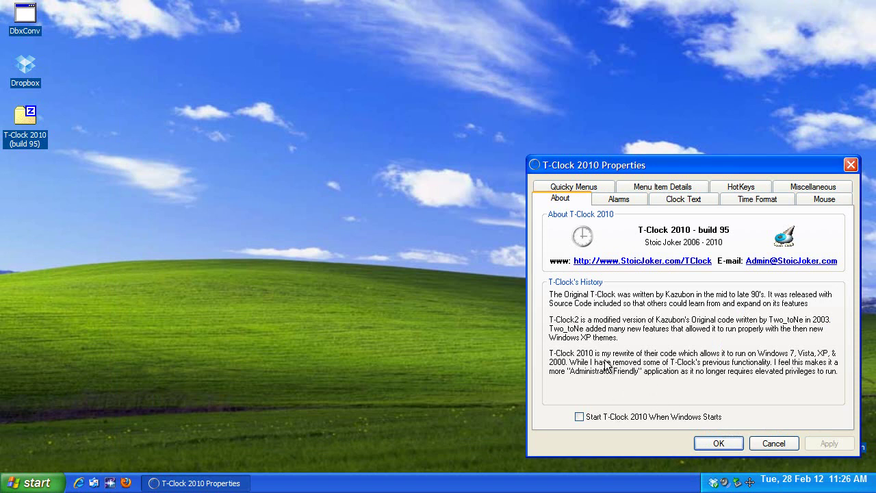
pyautogui.click(579, 417)
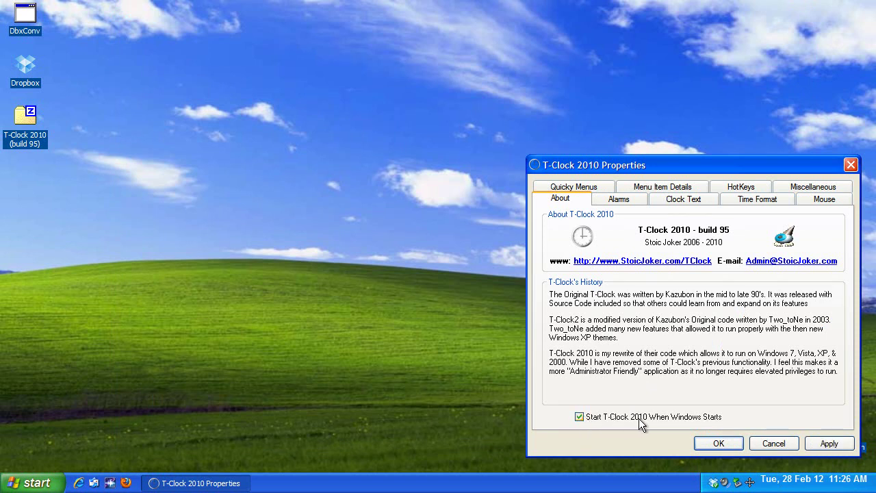
pyautogui.click(828, 443)
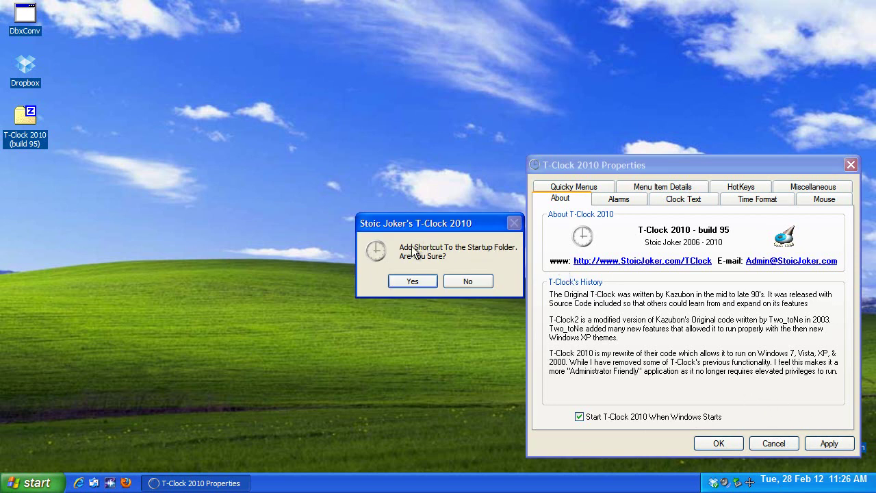
pyautogui.click(412, 282)
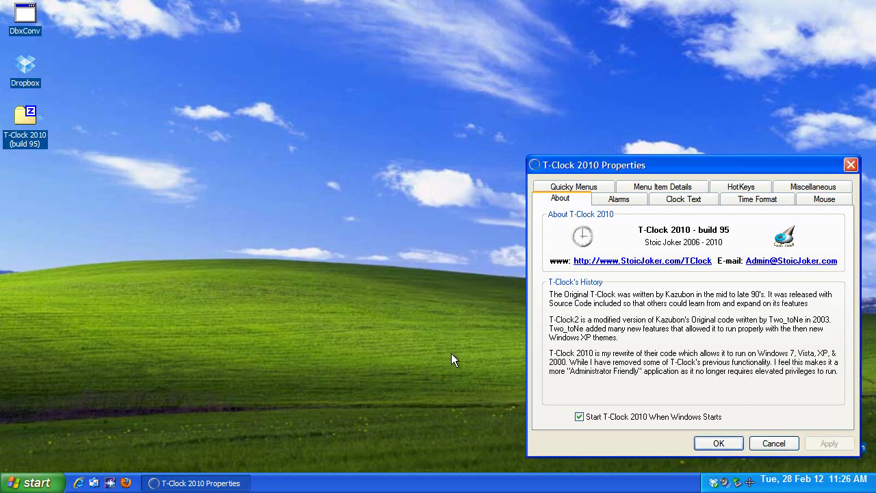
# Turn start-with-Windows off and back on, confirming the startup shortcut prompt each time
pyautogui.click(603, 416)
pyautogui.click(827, 442)
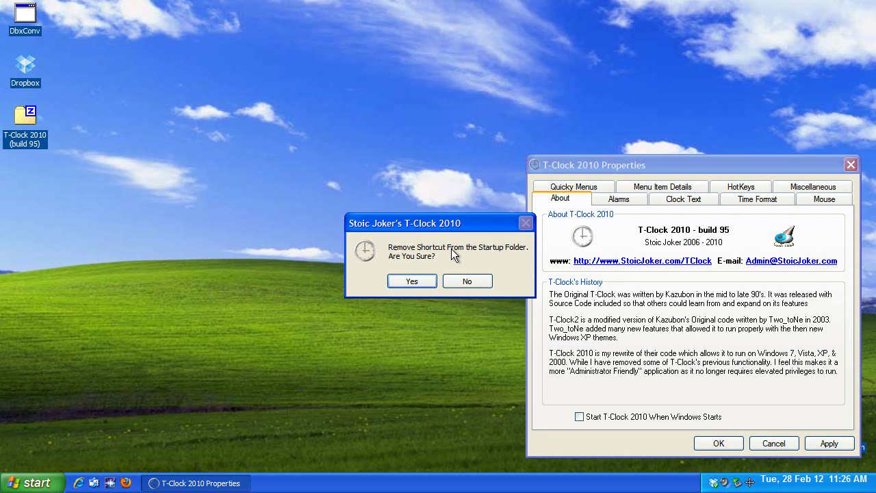
pyautogui.click(413, 278)
pyautogui.click(606, 416)
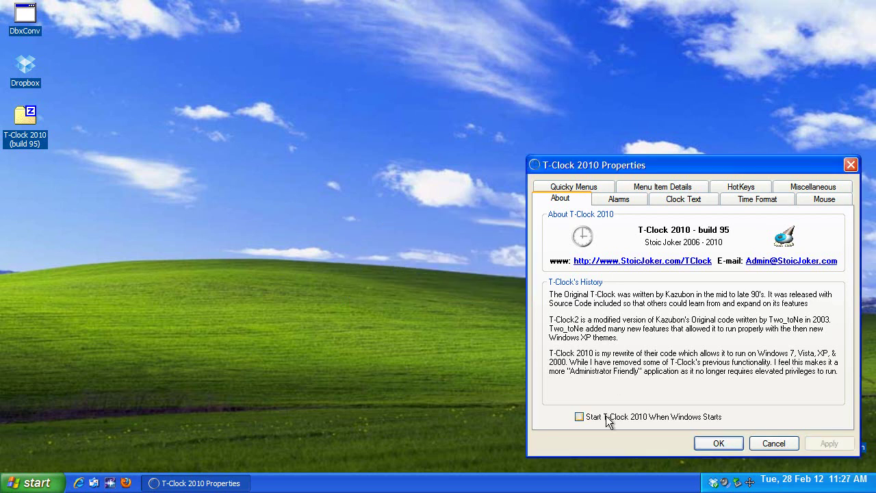
pyautogui.click(809, 447)
pyautogui.click(402, 280)
# Review Time Format, toggle Year (2 digit), then view Clock Text showing Arial 10 bold
pyautogui.click(684, 199)
pyautogui.click(753, 200)
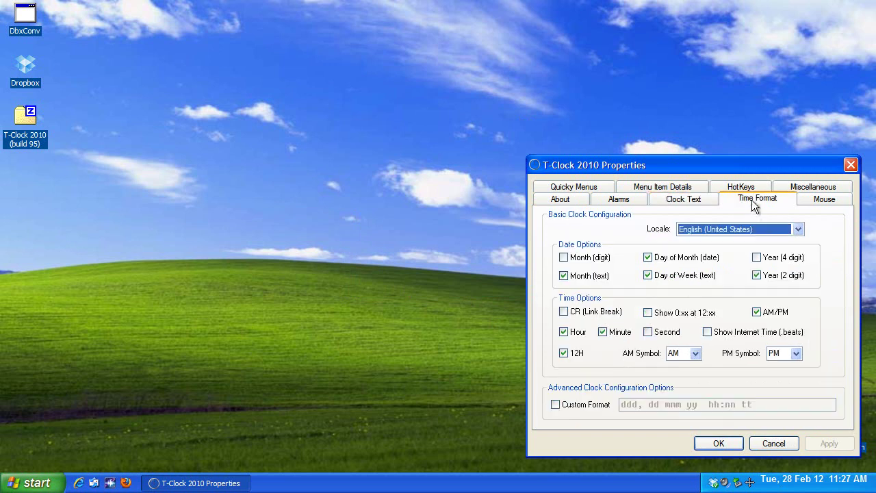
pyautogui.click(755, 274)
pyautogui.click(683, 204)
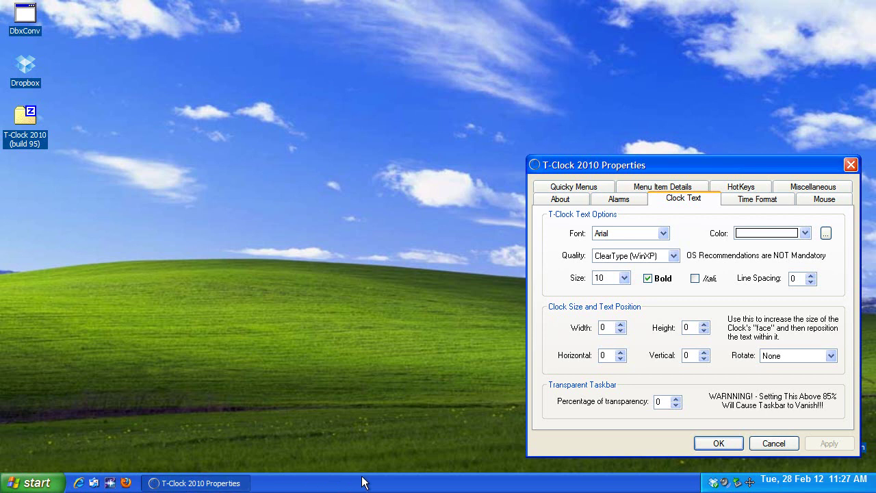
# Choose Tahoma as the clock text font
pyautogui.click(664, 234)
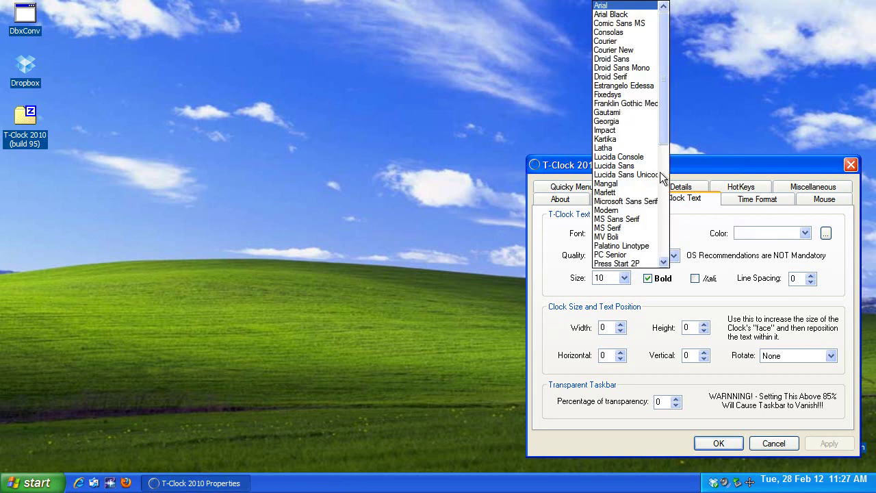
pyautogui.click(707, 223)
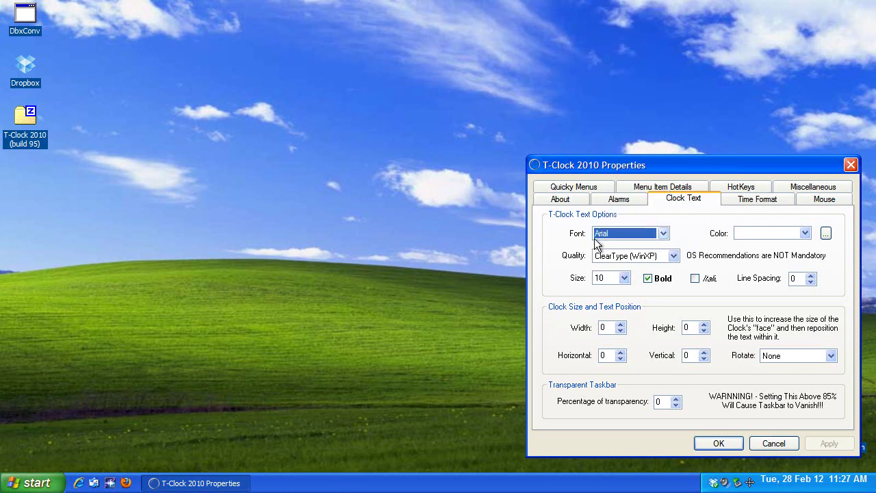
pyautogui.click(654, 235)
pyautogui.scroll(-7, 656, 239)
pyautogui.scroll(-1, 656, 236)
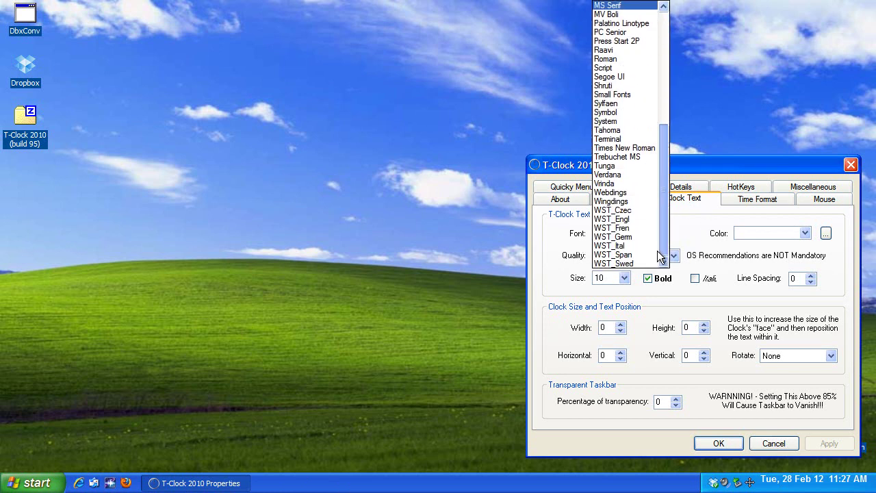
pyautogui.click(620, 130)
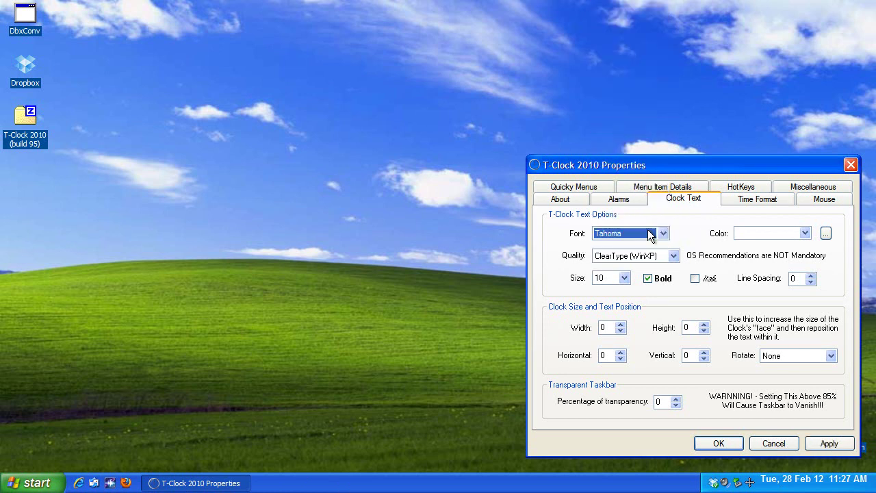
# Set the clock text size to 8, turn off bold, and apply the change
pyautogui.click(625, 278)
pyautogui.click(602, 327)
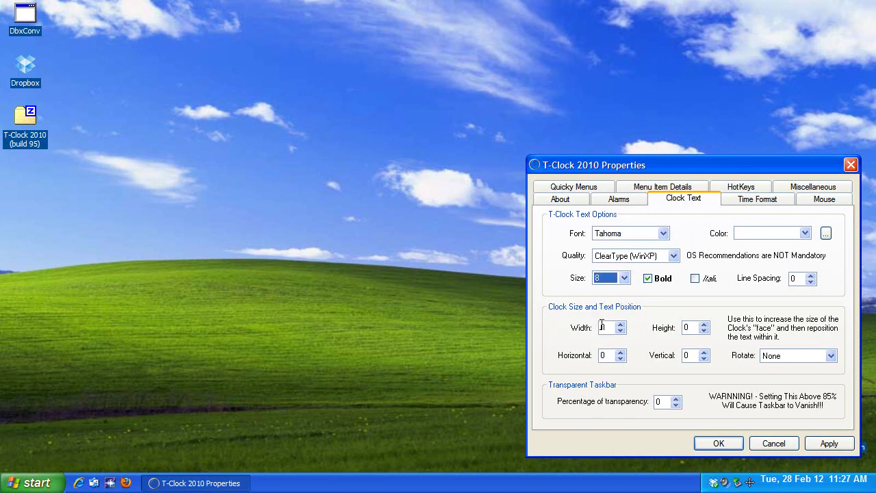
pyautogui.click(654, 278)
pyautogui.click(827, 442)
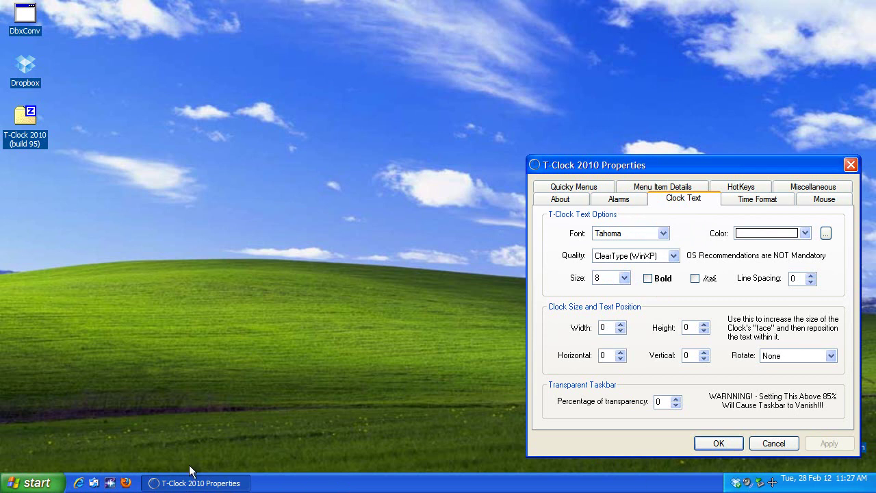
pyautogui.click(30, 483)
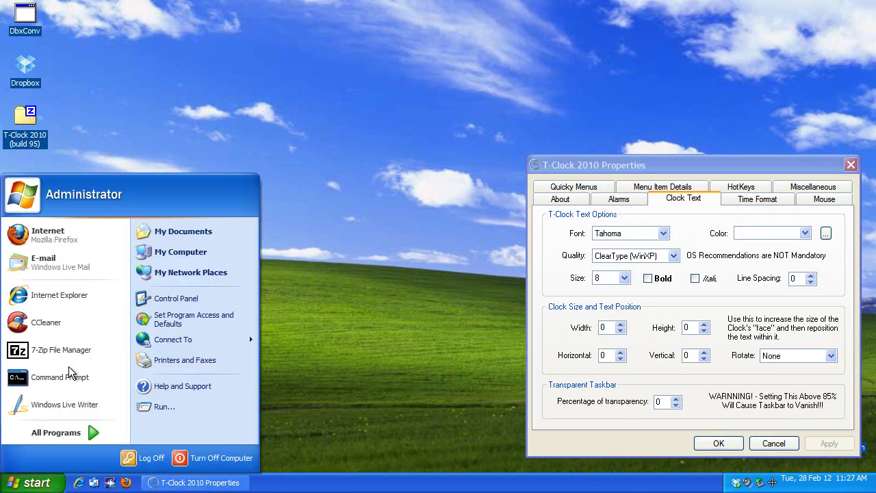
pyautogui.click(350, 388)
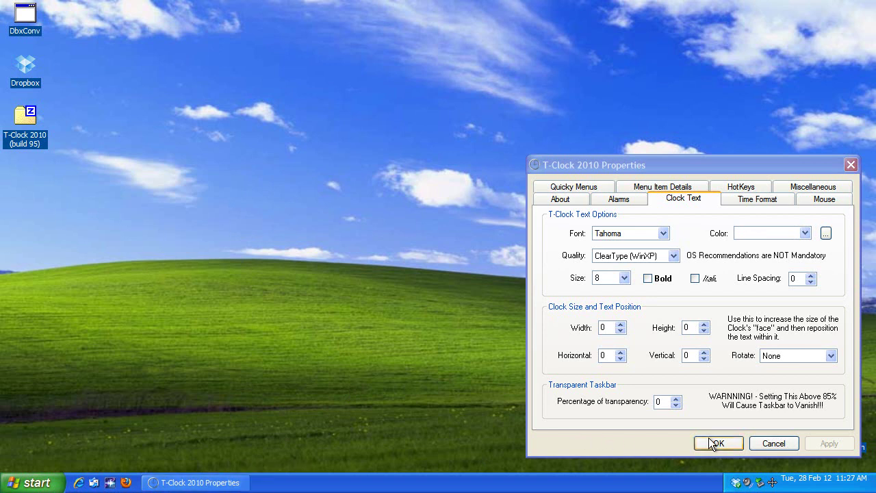
pyautogui.click(662, 233)
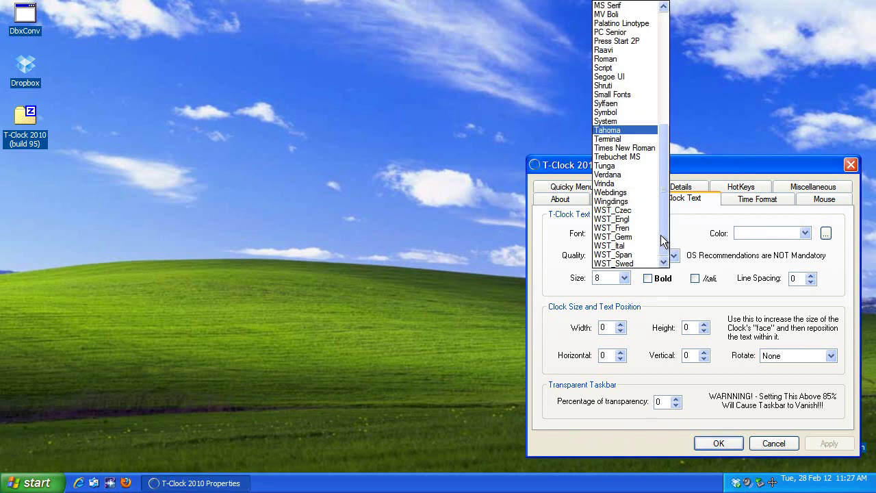
pyautogui.click(629, 77)
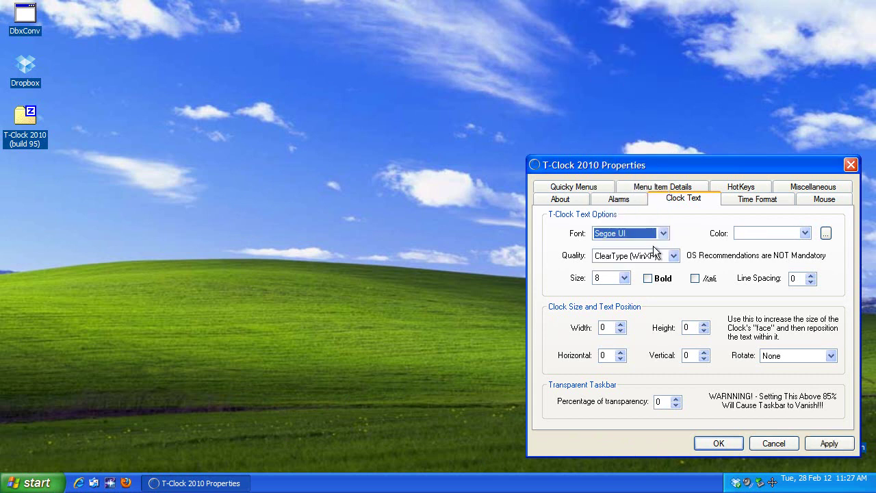
pyautogui.click(622, 278)
pyautogui.click(597, 336)
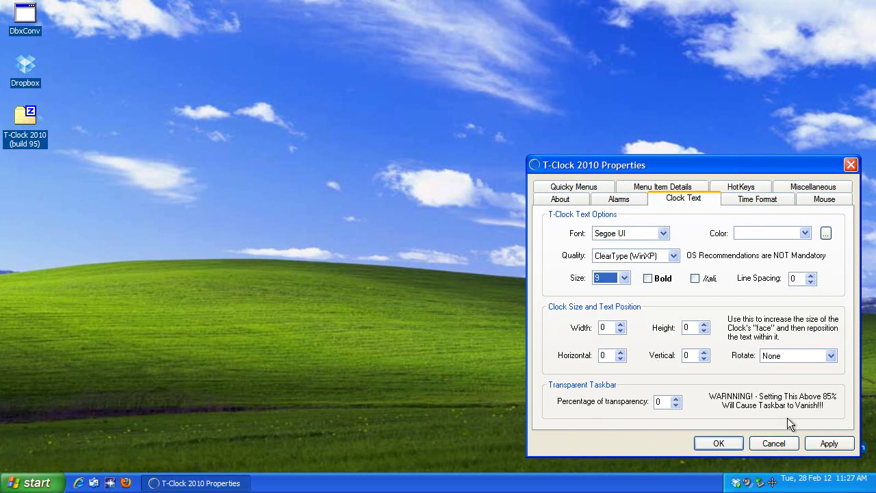
pyautogui.click(826, 441)
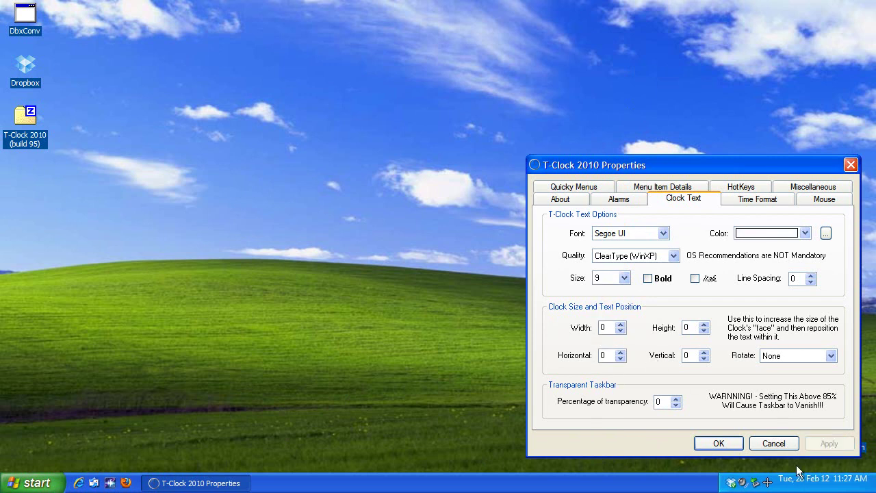
pyautogui.click(659, 233)
pyautogui.moveTo(665, 204); pyautogui.dragTo(670, 232)
pyautogui.click(621, 130)
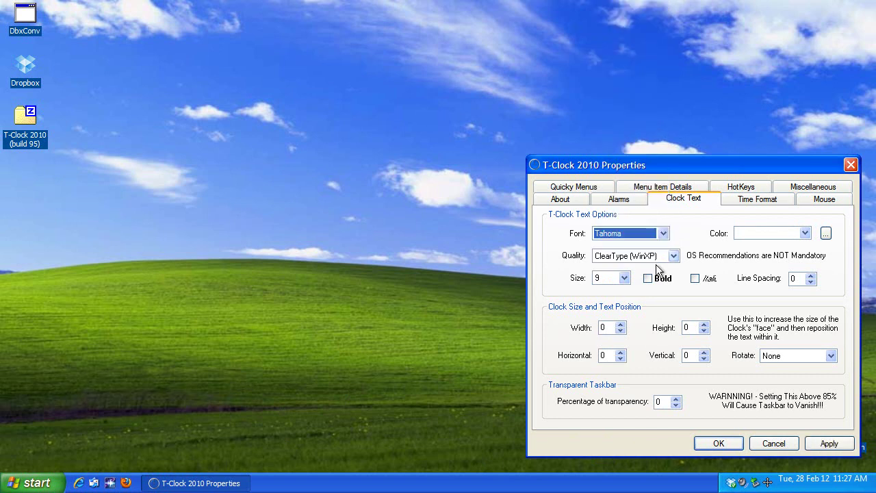
pyautogui.click(625, 278)
pyautogui.click(597, 326)
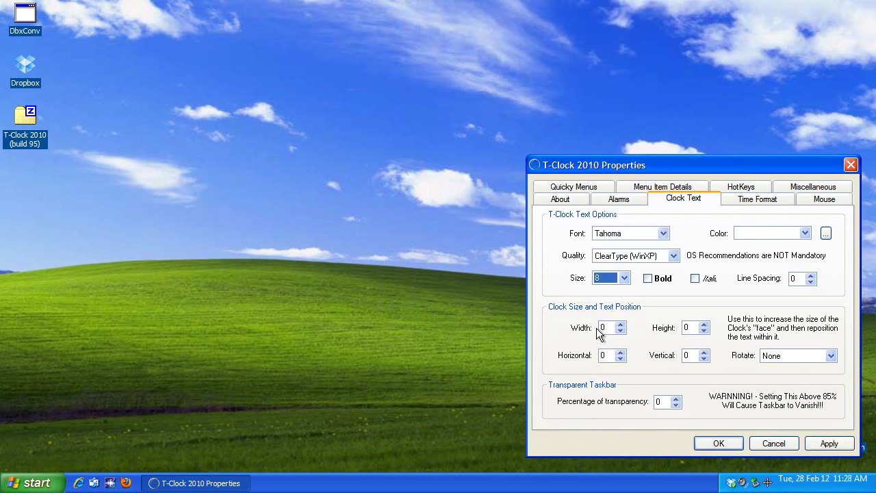
pyautogui.click(827, 444)
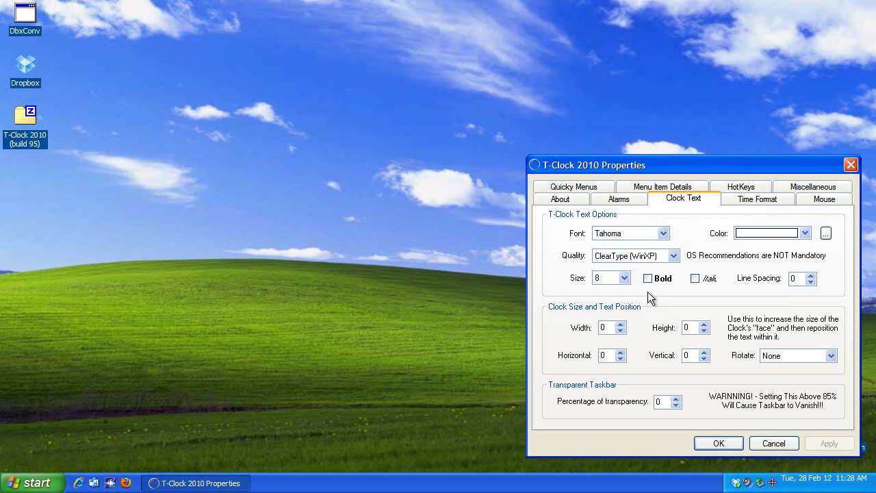
# Apply AntiAliased (Win7) text quality to the clock
pyautogui.click(674, 255)
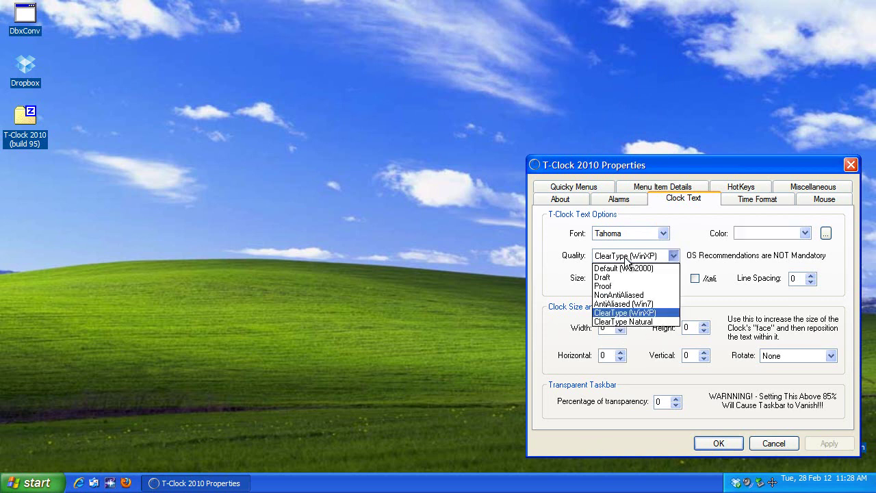
pyautogui.click(622, 304)
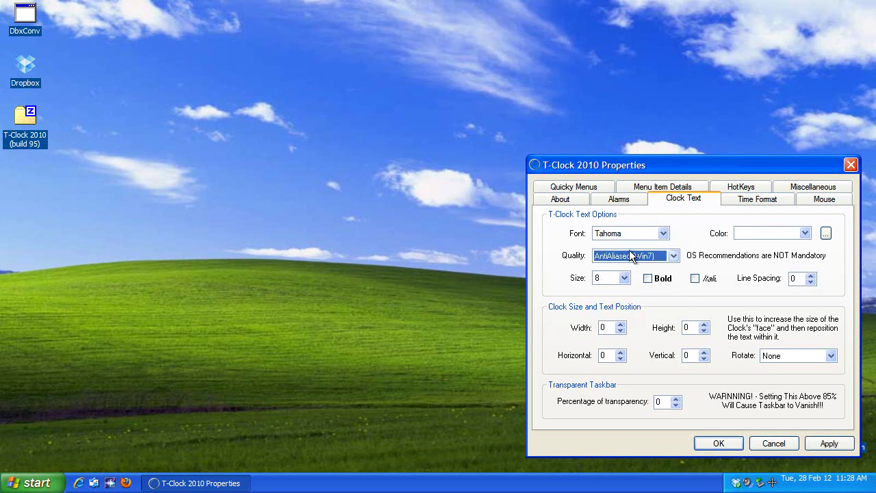
pyautogui.click(830, 443)
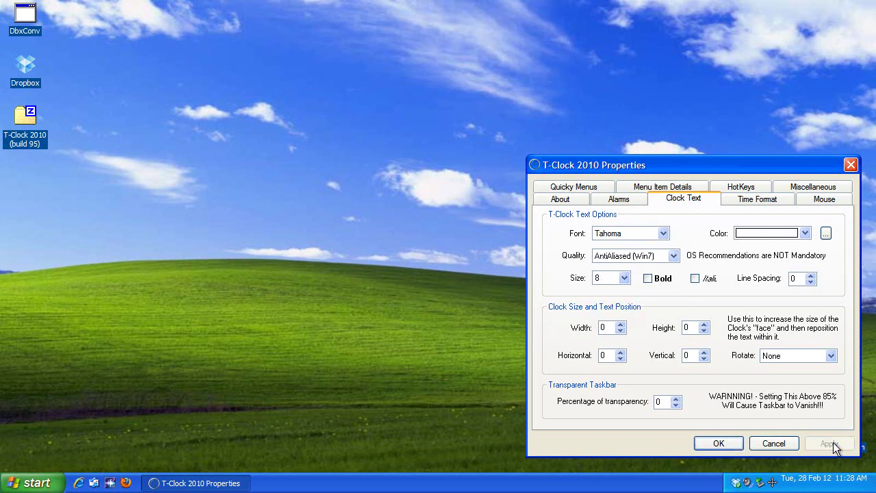
# Try the Press Start 2P font at size 6 and apply it
pyautogui.click(661, 233)
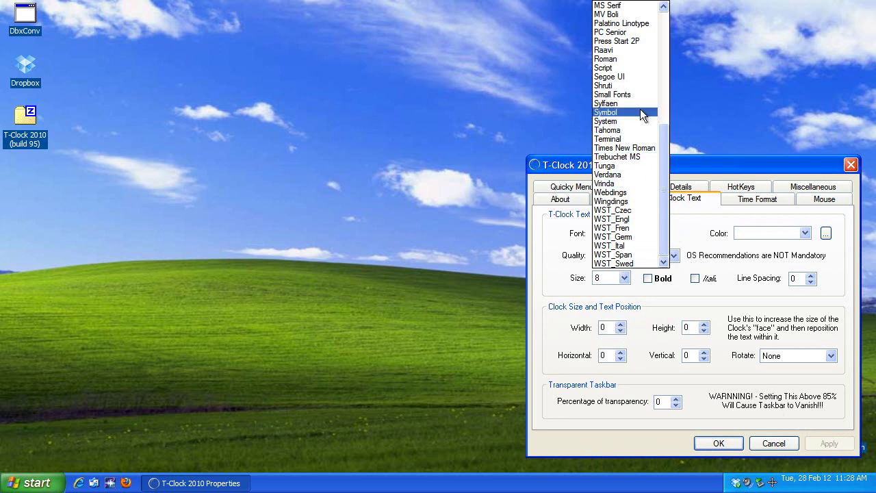
pyautogui.moveTo(665, 174); pyautogui.dragTo(668, 53)
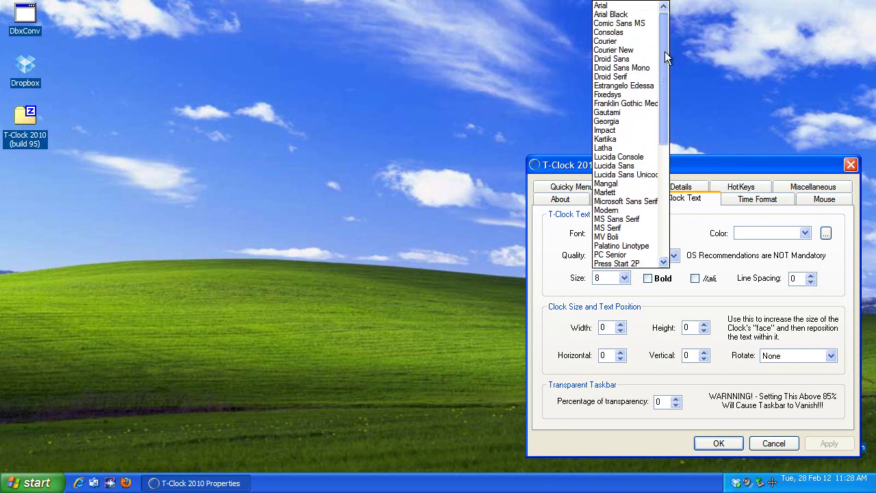
pyautogui.moveTo(664, 51); pyautogui.dragTo(660, 91)
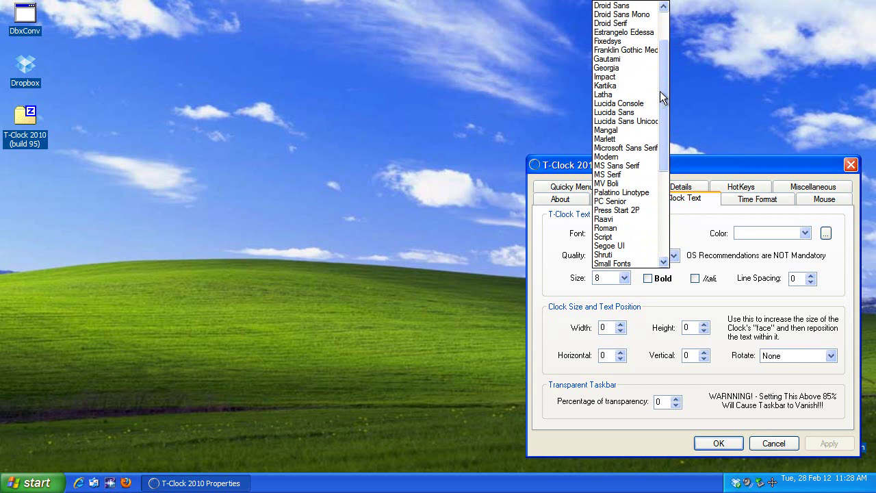
pyautogui.scroll(-2, 662, 171)
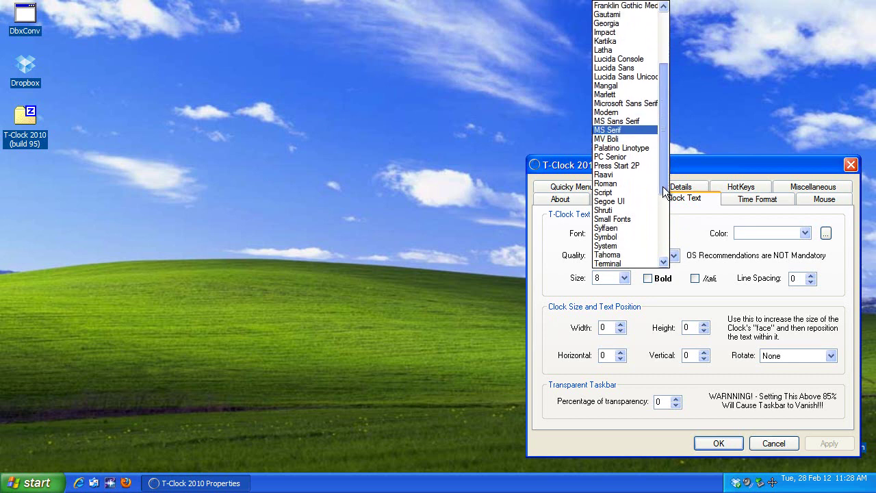
pyautogui.click(631, 167)
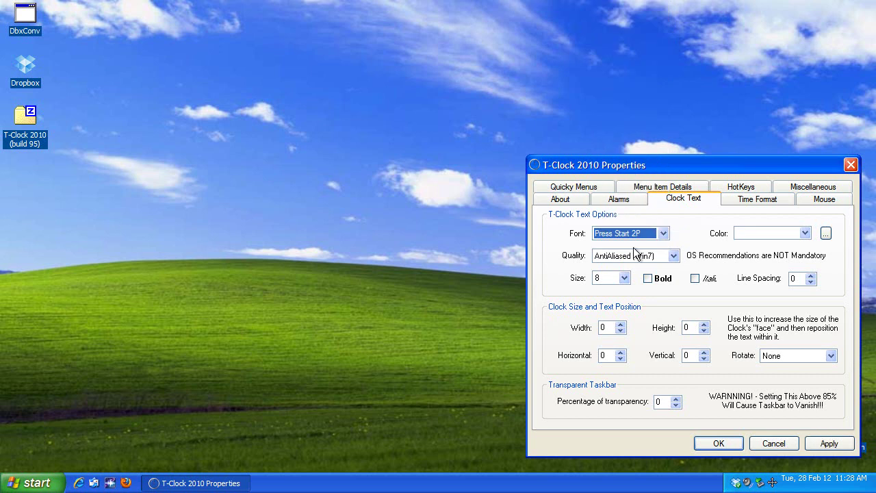
pyautogui.click(613, 283)
pyautogui.click(603, 307)
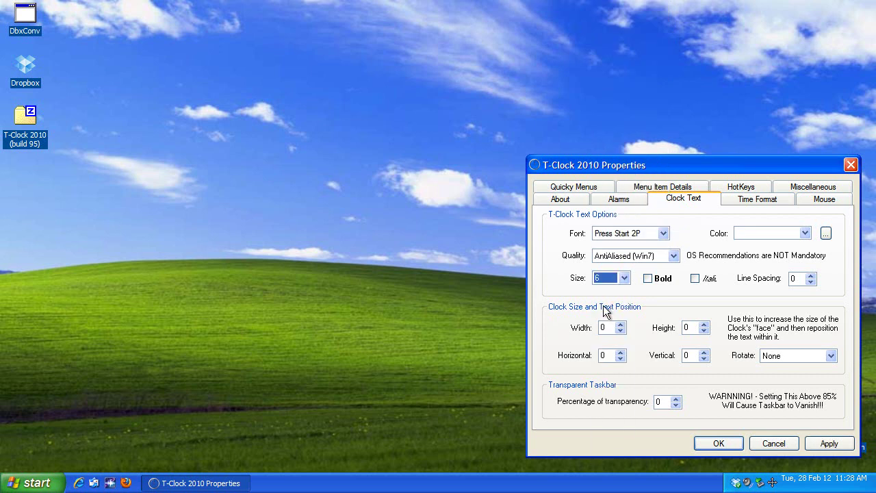
pyautogui.click(828, 442)
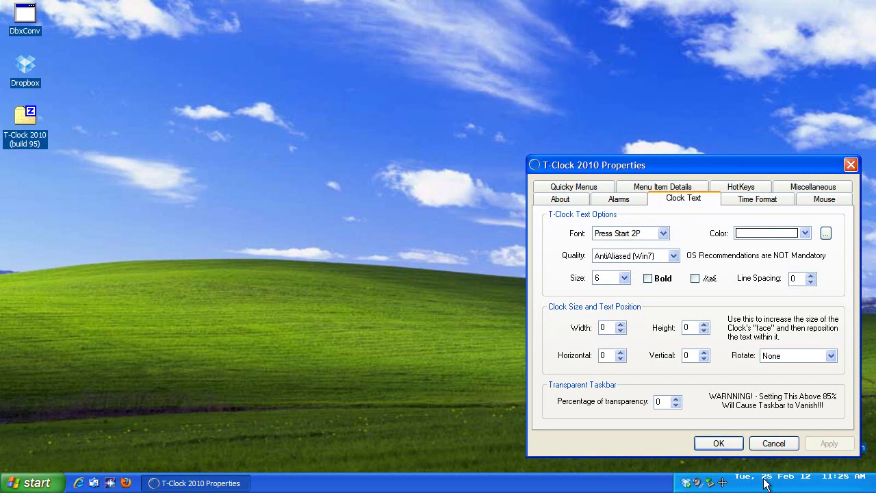
# Switch back to Tahoma, size 8, with ClearType (WinXP) quality, and apply
pyautogui.click(649, 233)
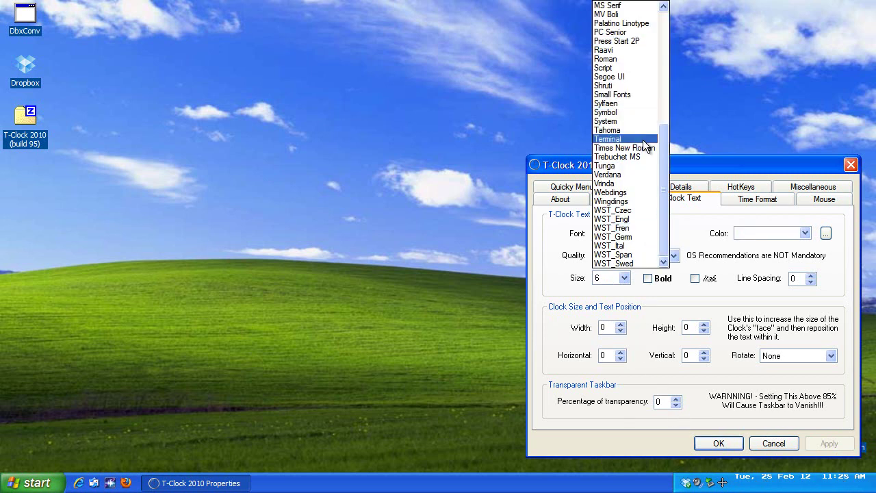
pyautogui.click(617, 130)
pyautogui.click(628, 256)
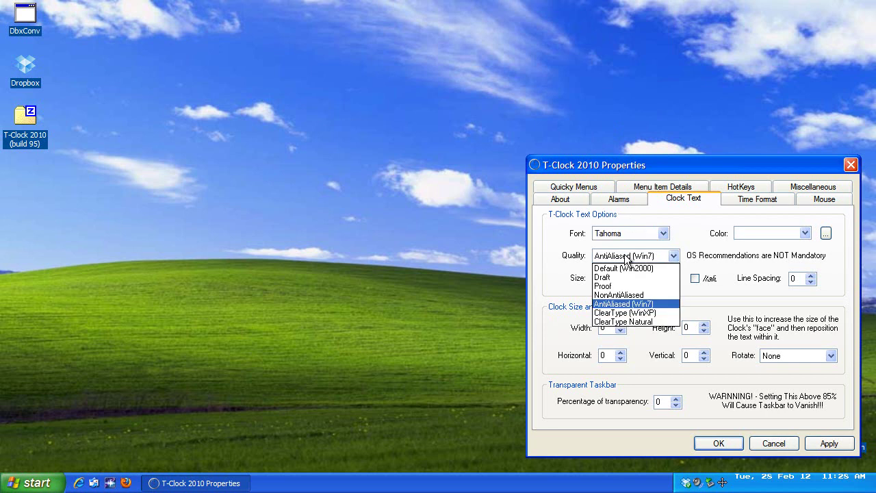
pyautogui.click(625, 313)
pyautogui.click(624, 278)
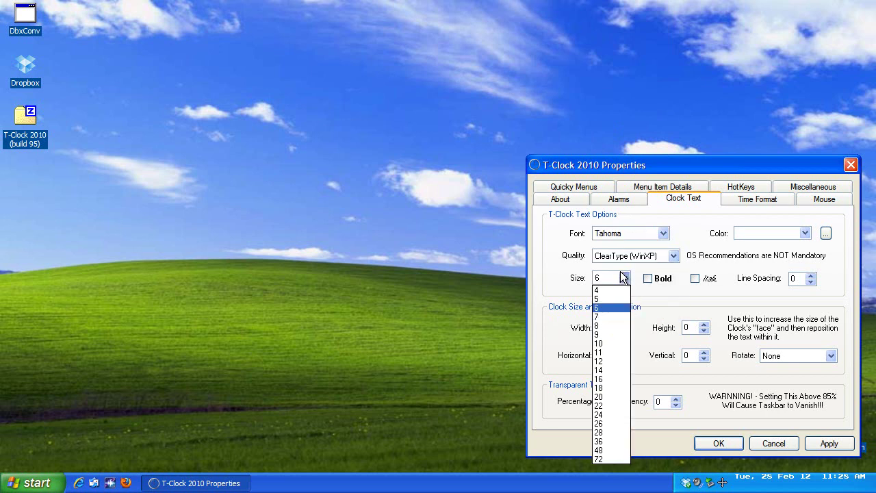
pyautogui.click(599, 330)
pyautogui.click(822, 442)
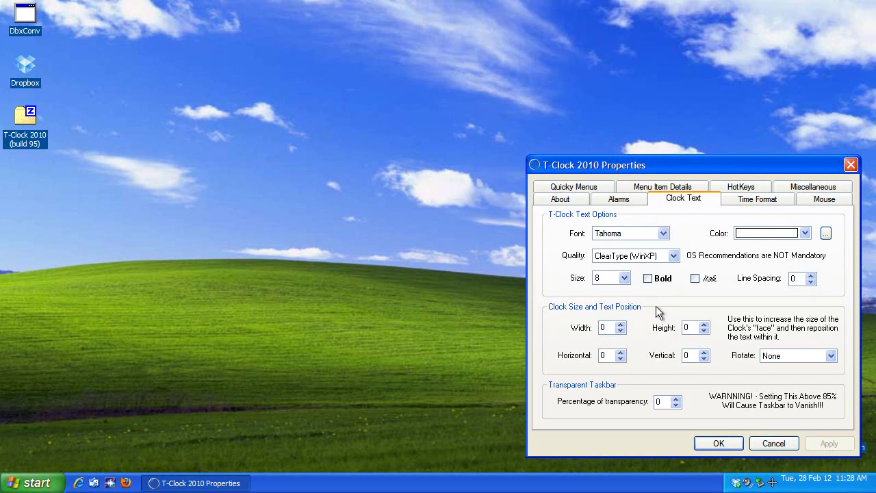
# Show the Time Format settings page, then bring up the Windows Start menu
pyautogui.click(753, 198)
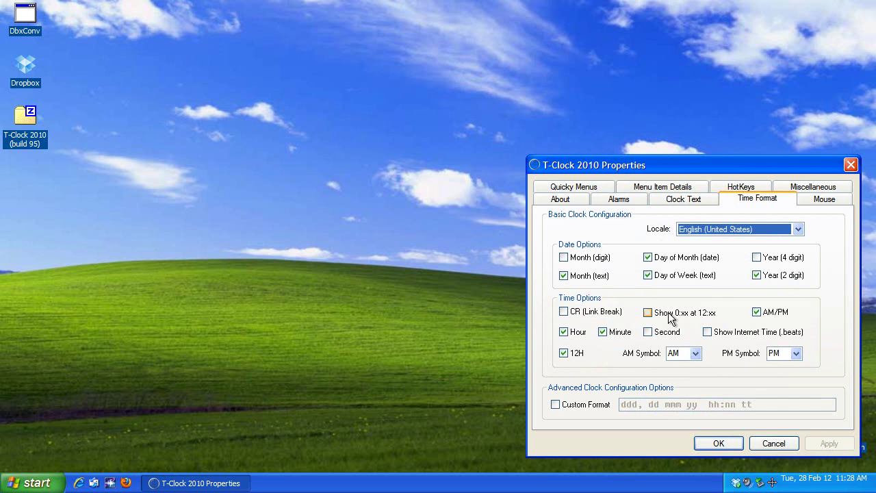
pyautogui.click(33, 482)
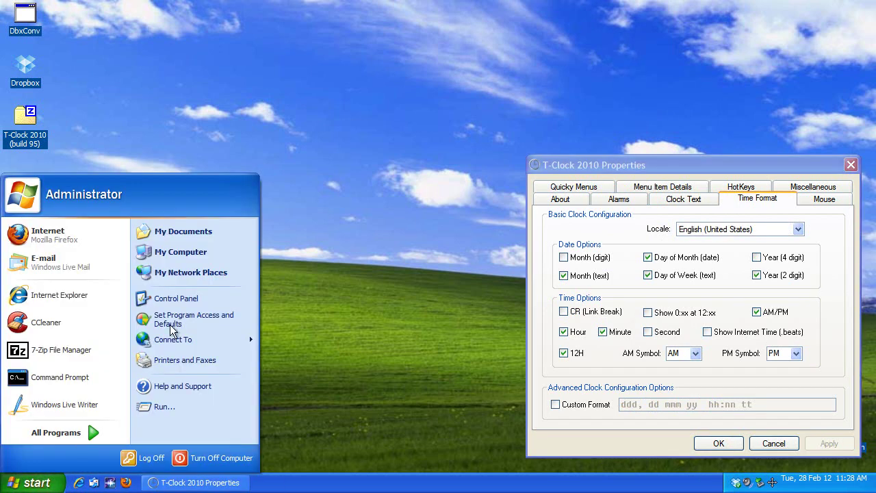
# Launch Control Panel and briefly open then close Date and Time settings
pyautogui.click(181, 299)
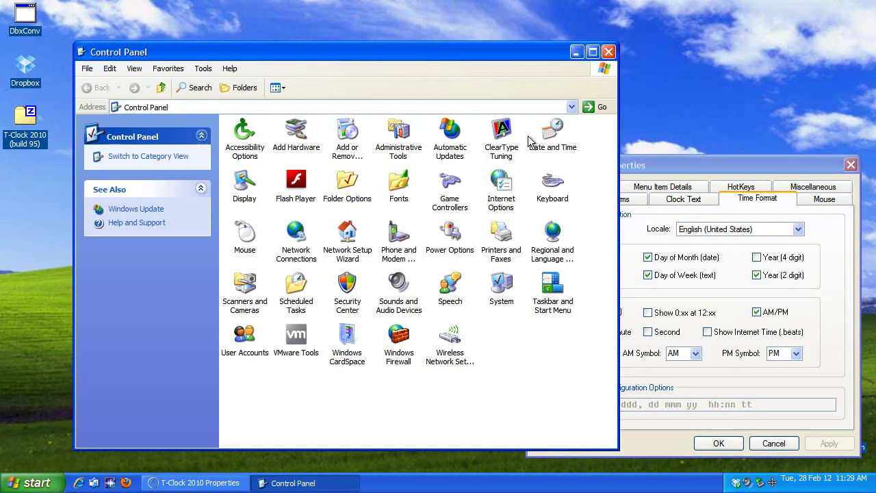
pyautogui.click(553, 135)
pyautogui.doubleClick(553, 135)
pyautogui.click(339, 109)
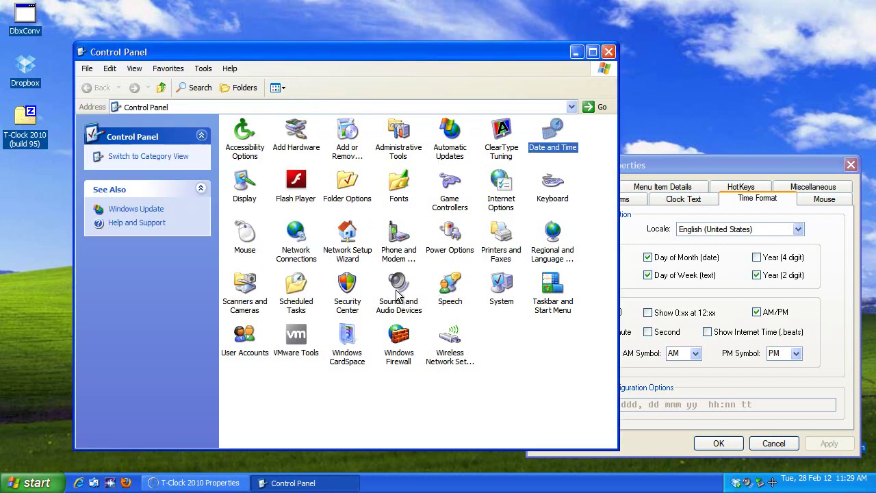
# Review the Regional Options date formats (short date 28-Feb-2012) and close both dialogs unchanged
pyautogui.doubleClick(553, 233)
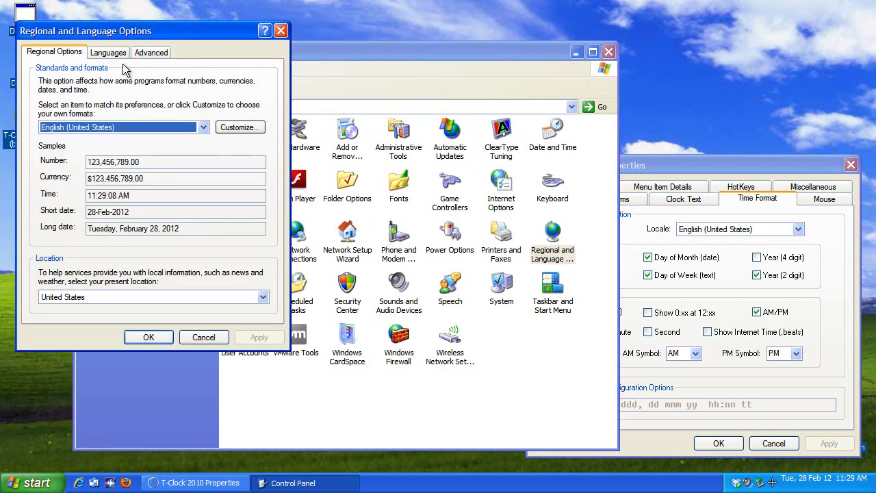
pyautogui.click(241, 131)
pyautogui.click(164, 104)
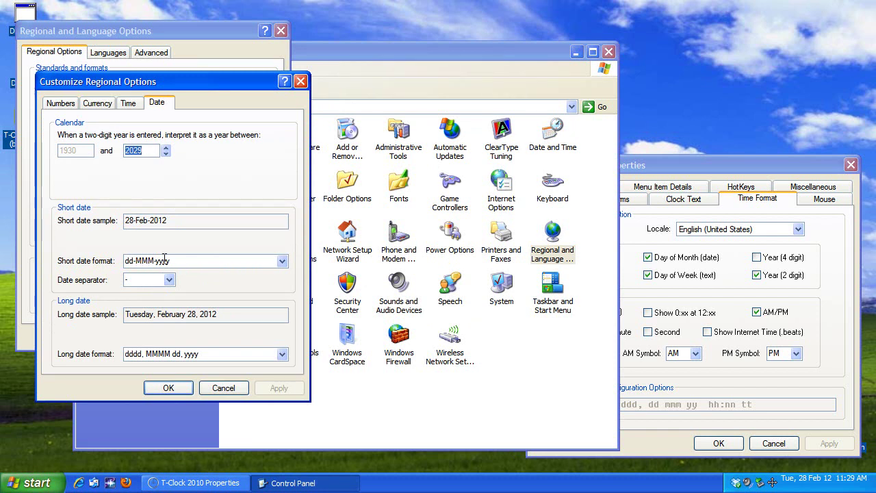
pyautogui.doubleClick(186, 220)
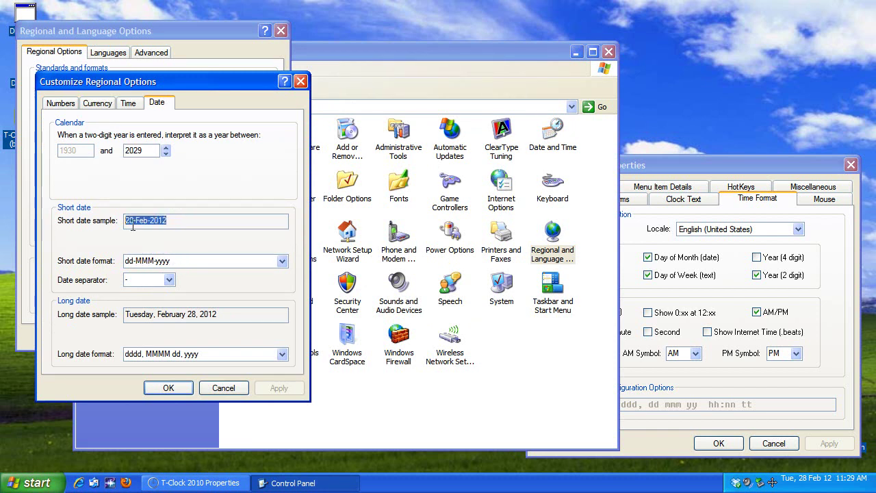
pyautogui.click(184, 220)
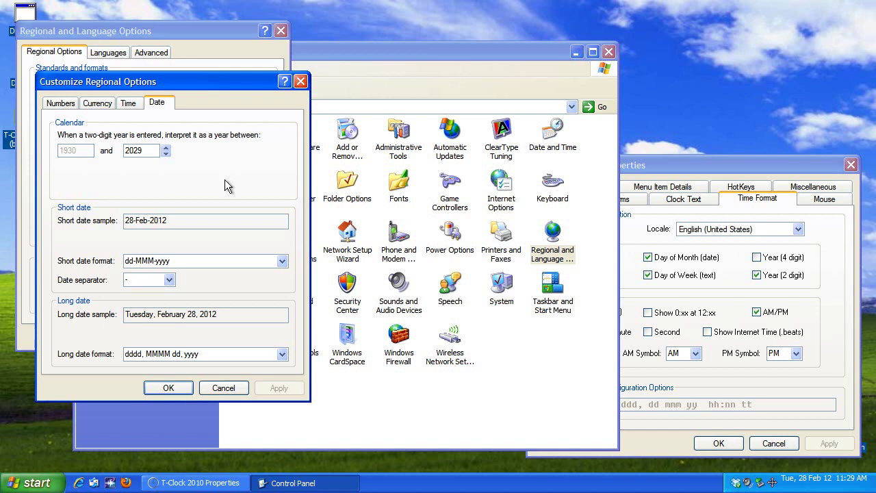
pyautogui.click(300, 81)
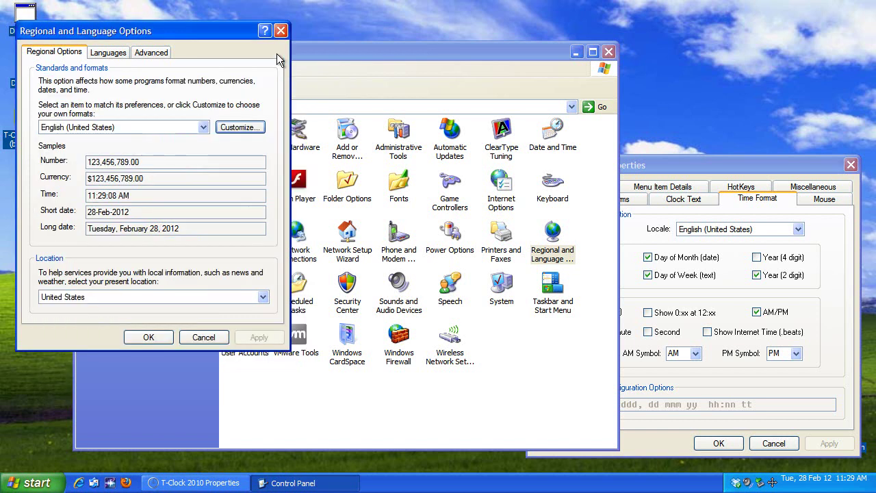
pyautogui.click(280, 31)
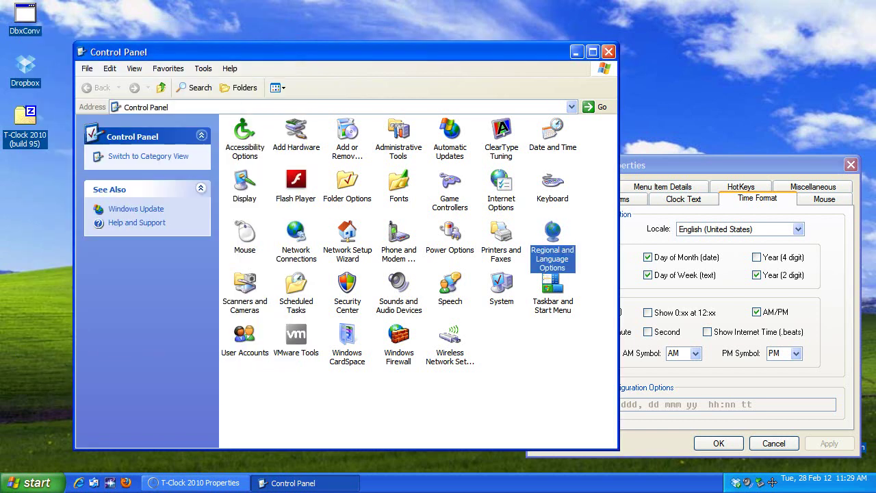
# Close Control Panel, apply Year (4 digit), then apply CR (Link Break) for two lines
pyautogui.click(608, 52)
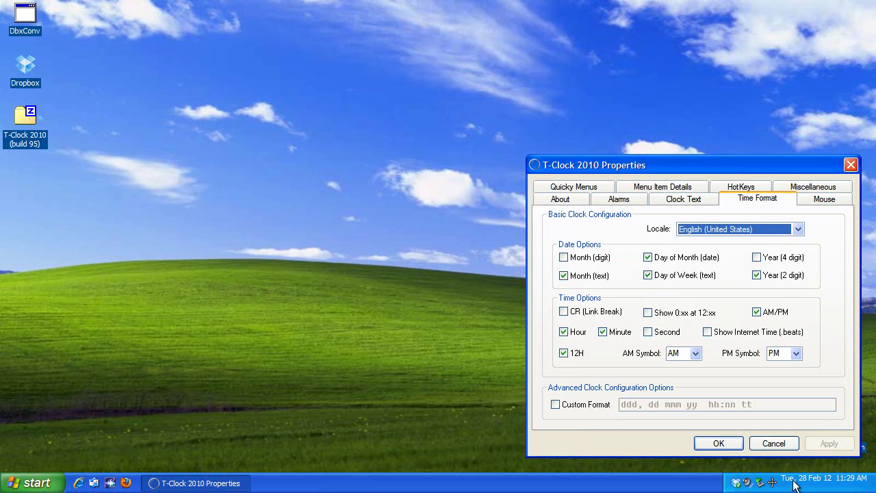
pyautogui.click(768, 266)
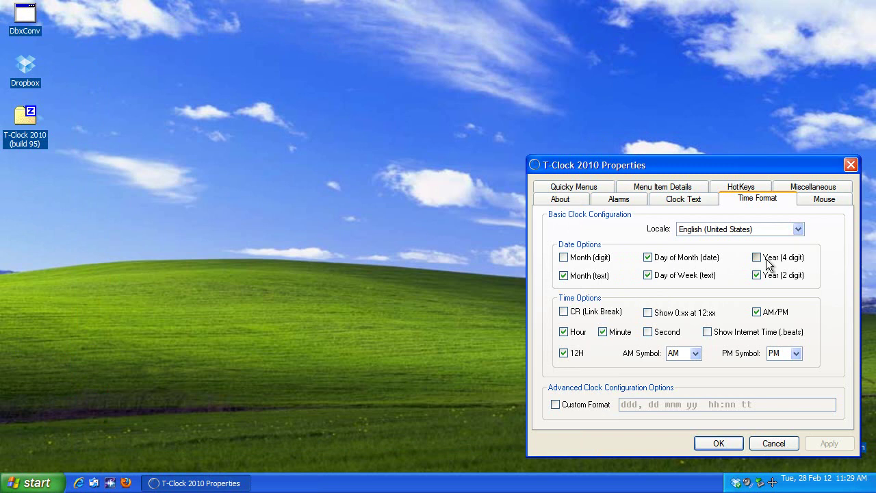
pyautogui.click(828, 443)
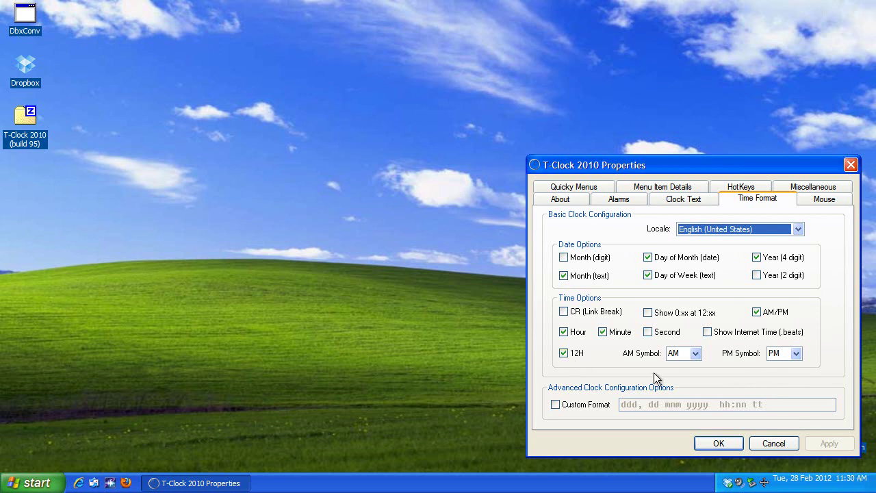
pyautogui.click(565, 313)
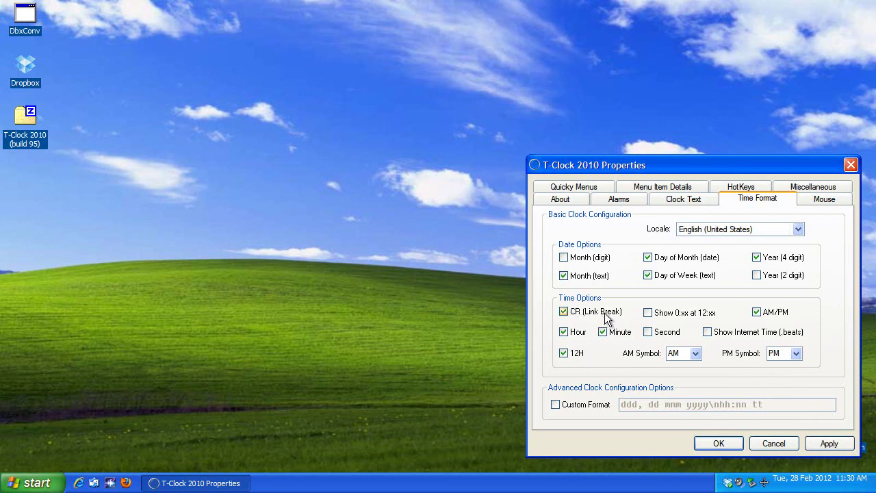
pyautogui.click(835, 445)
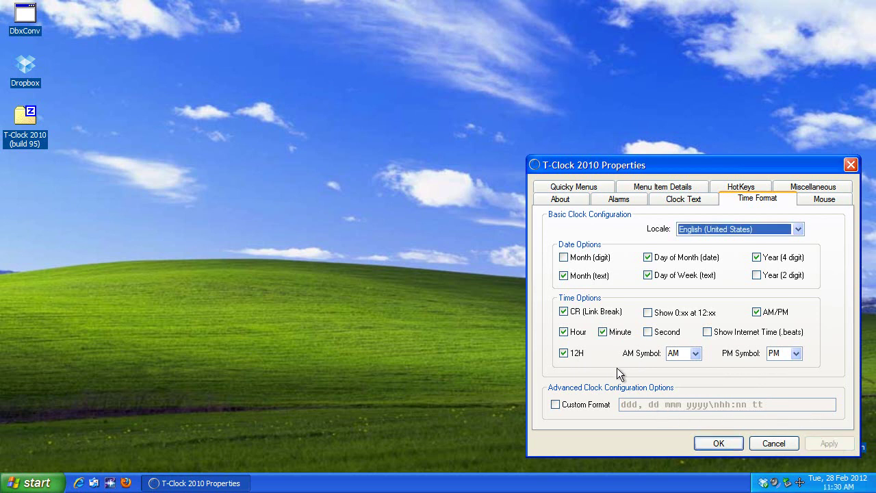
pyautogui.click(558, 199)
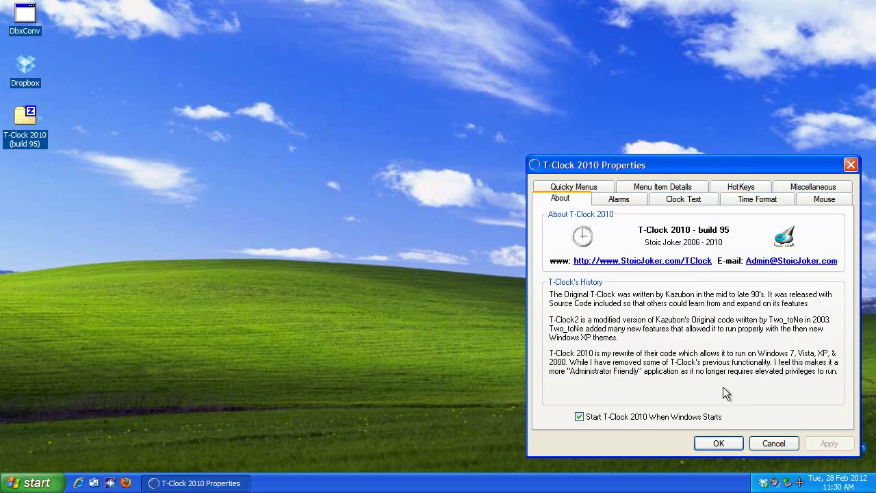
pyautogui.click(31, 483)
pyautogui.moveTo(66, 438)
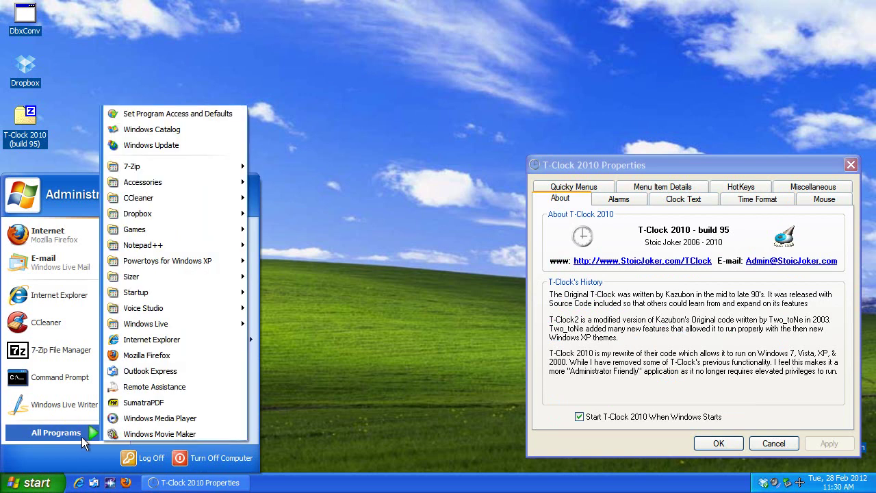
pyautogui.moveTo(180, 289)
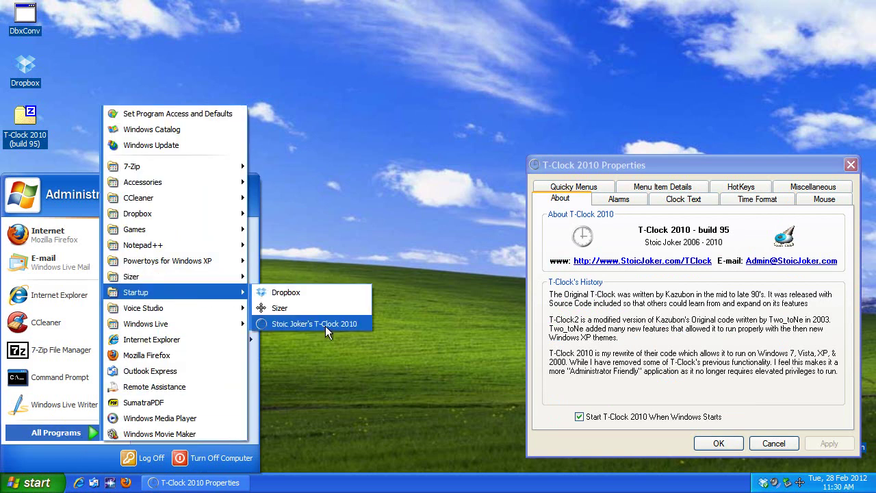
pyautogui.click(349, 328)
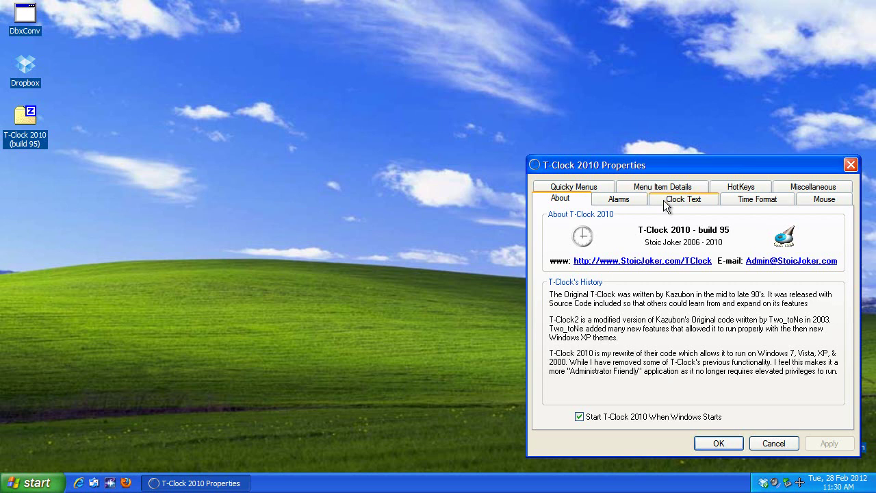
# Review the Quicky Menus, Menu Item Details, HotKeys, Miscellaneous and Mouse pages, then confirm with OK
pyautogui.click(583, 185)
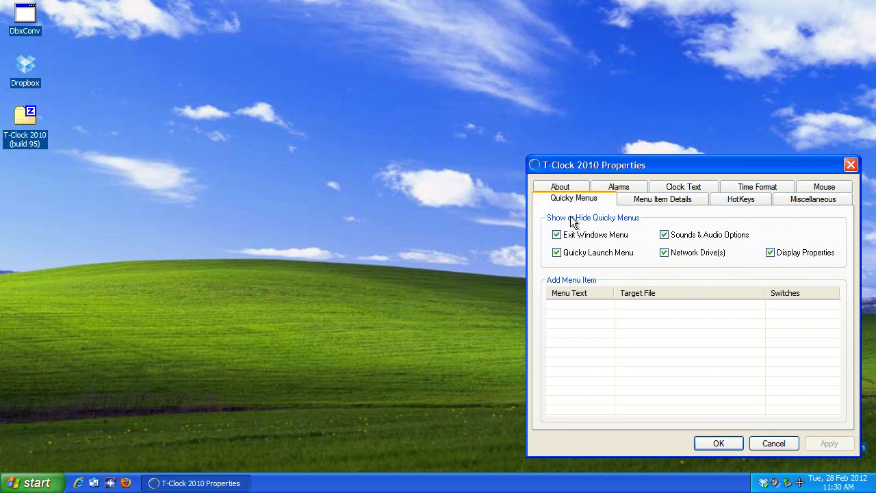
pyautogui.click(659, 201)
pyautogui.click(736, 200)
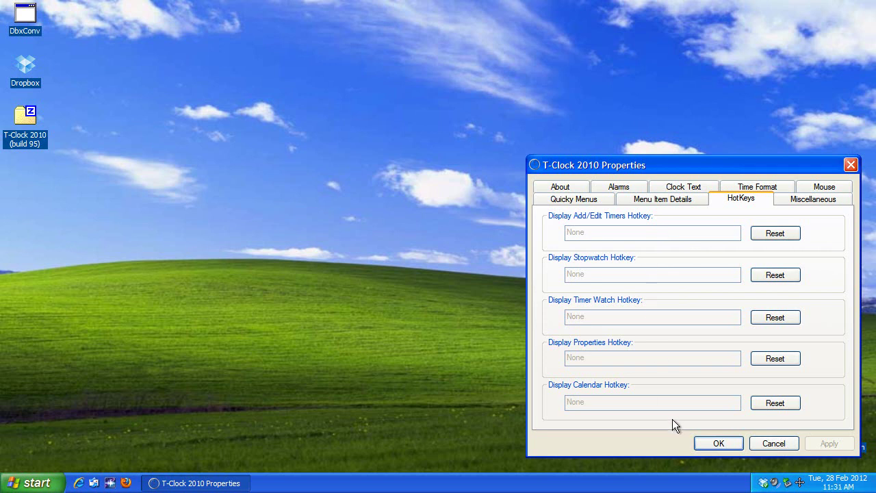
pyautogui.click(814, 199)
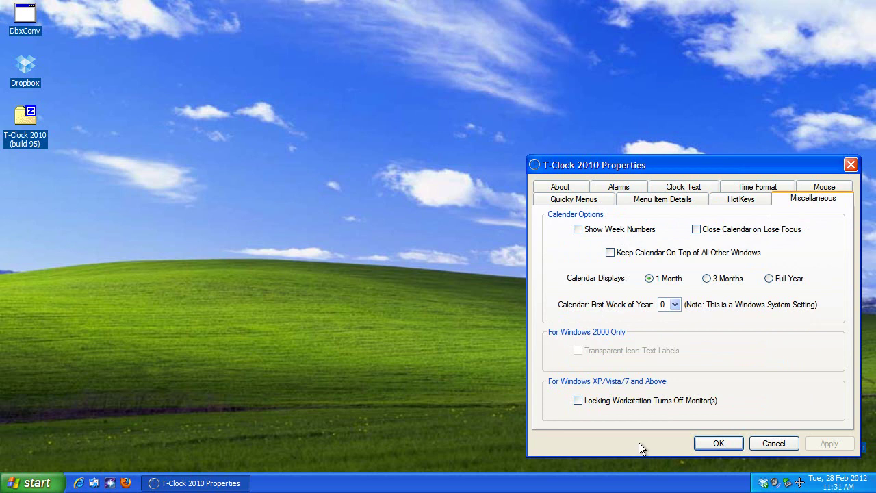
pyautogui.click(823, 187)
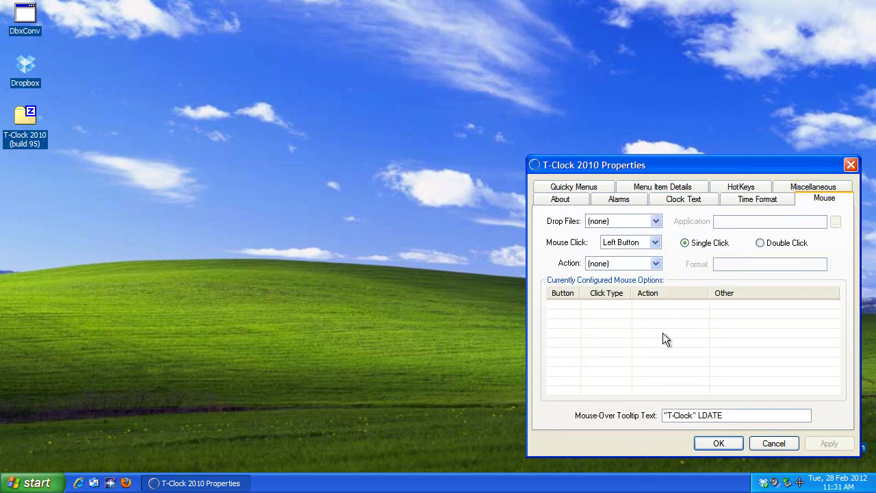
pyautogui.click(719, 443)
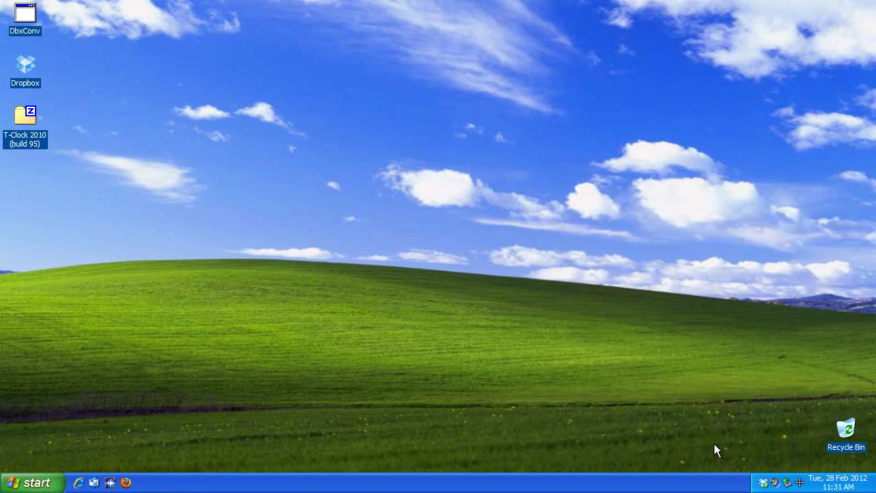
pyautogui.rightClick(831, 485)
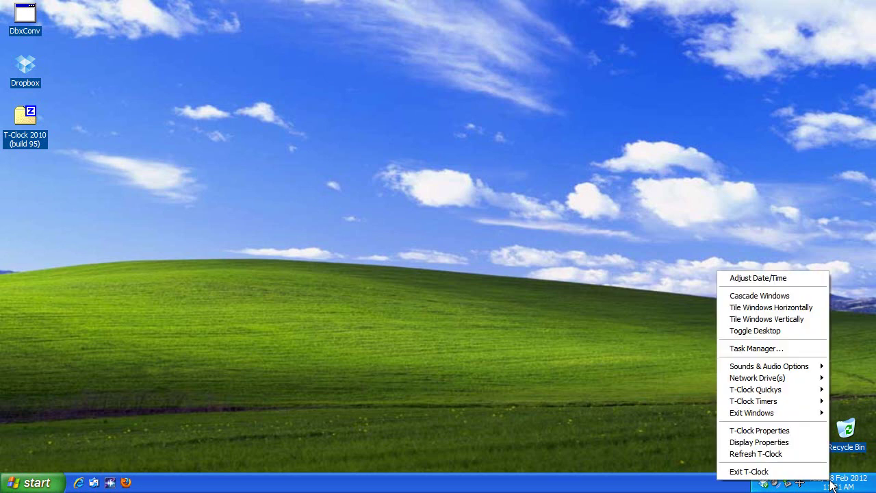
pyautogui.click(774, 277)
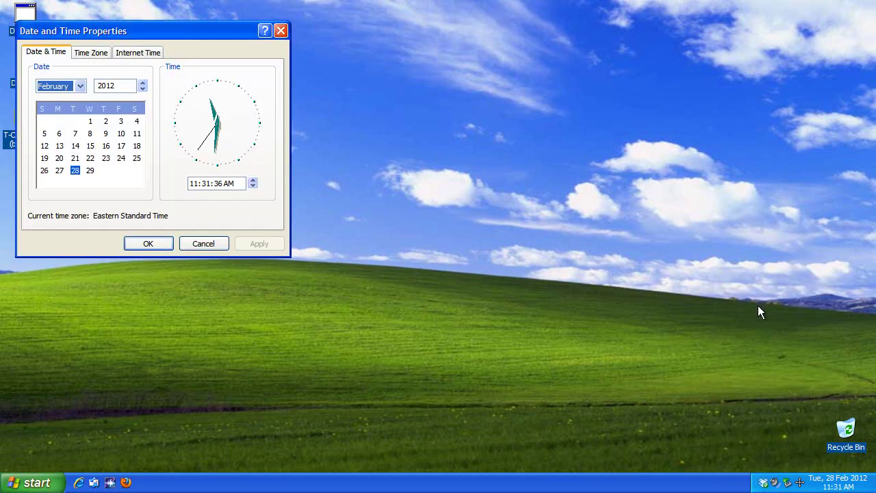
pyautogui.moveTo(166, 33); pyautogui.dragTo(701, 232)
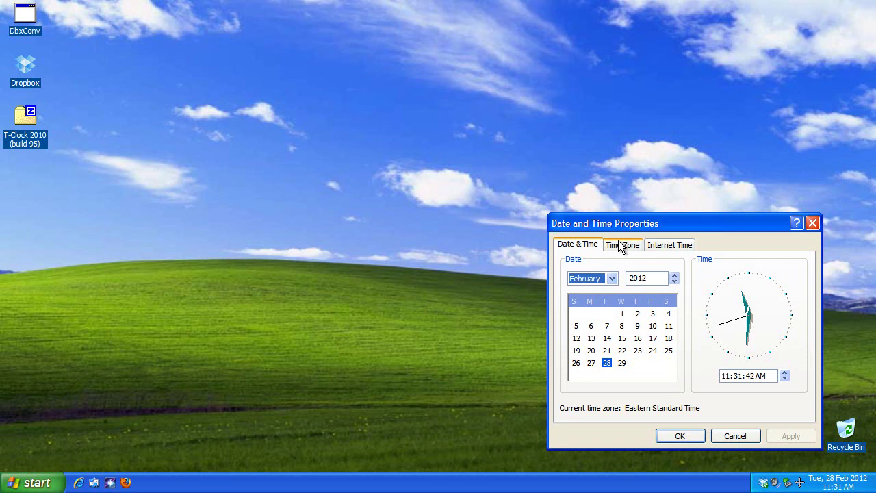
pyautogui.click(813, 223)
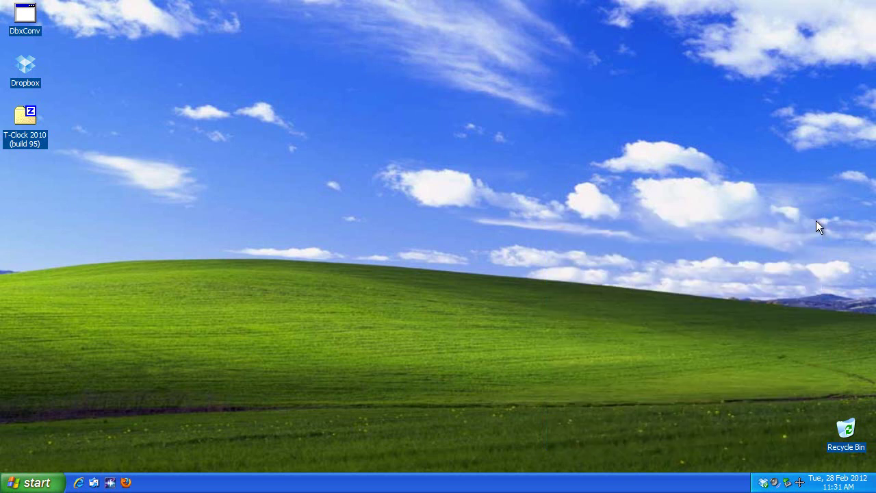
pyautogui.rightClick(835, 481)
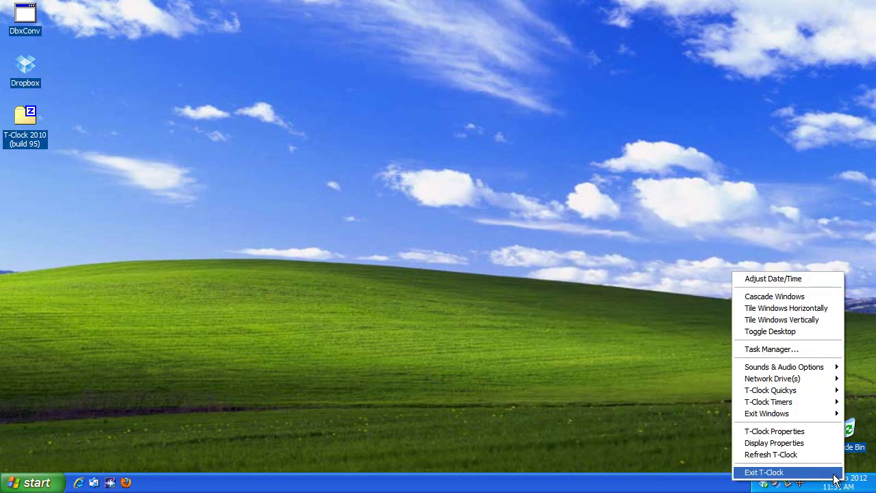
pyautogui.click(782, 280)
pyautogui.moveTo(233, 49); pyautogui.dragTo(751, 204)
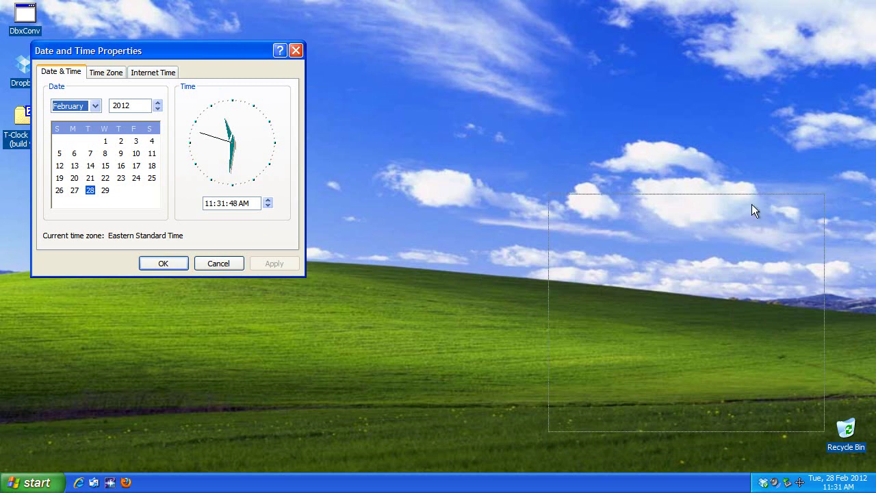
pyautogui.click(814, 206)
pyautogui.rightClick(844, 484)
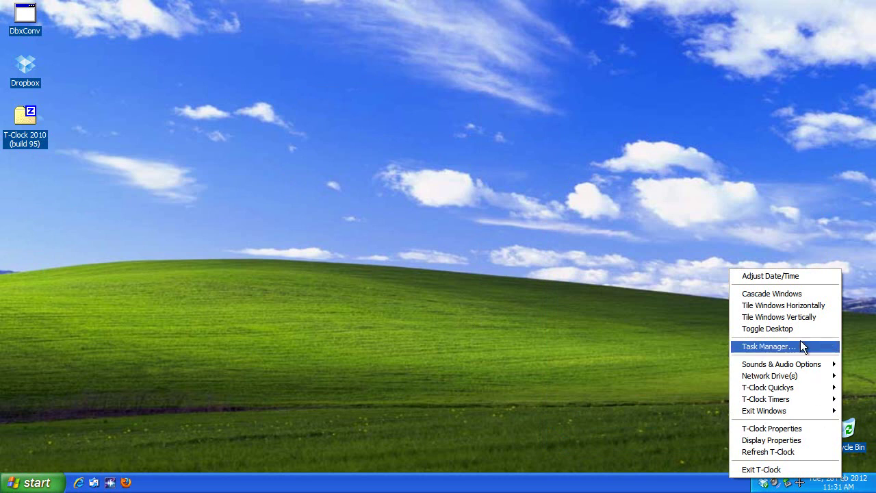
pyautogui.moveTo(781, 367)
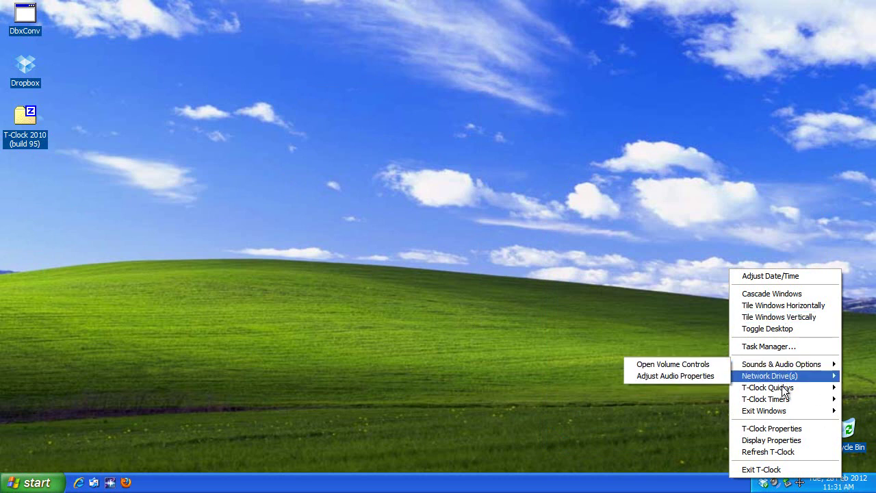
pyautogui.click(697, 330)
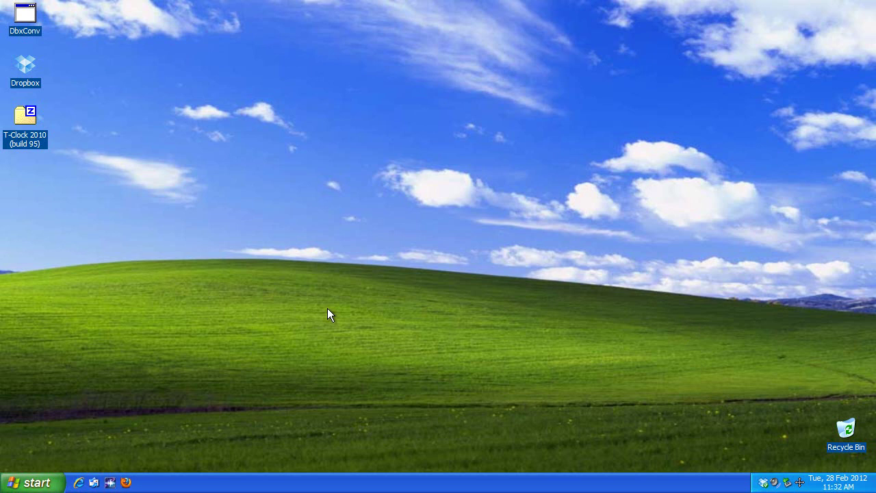
pyautogui.rightClick(846, 487)
pyautogui.click(809, 456)
pyautogui.click(234, 355)
pyautogui.rightClick(844, 486)
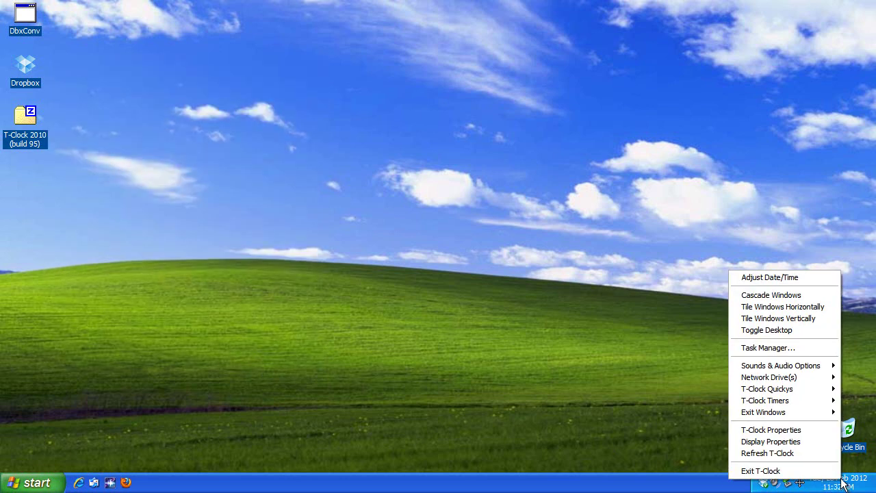
pyautogui.click(797, 429)
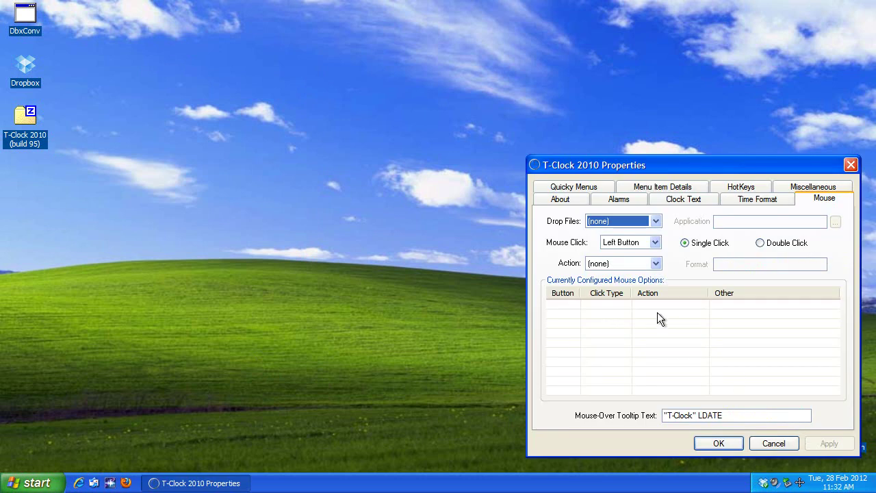
pyautogui.click(745, 201)
pyautogui.click(690, 201)
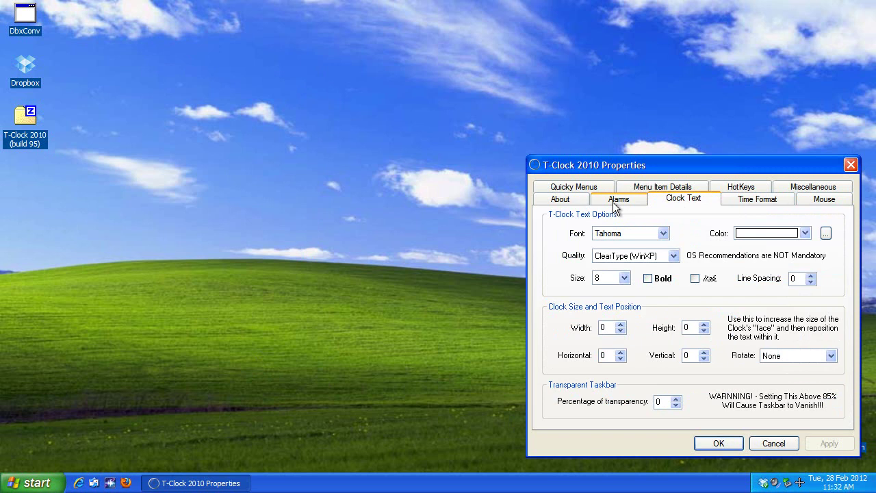
pyautogui.click(614, 203)
pyautogui.click(562, 200)
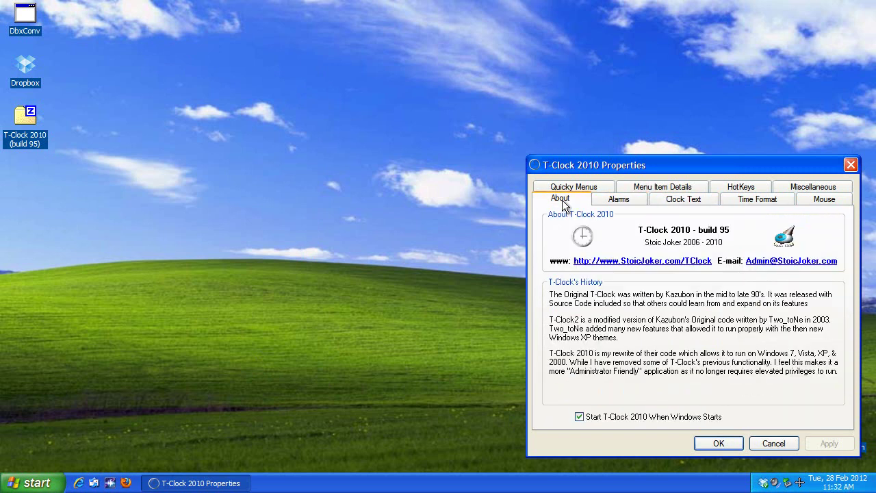
pyautogui.click(573, 187)
pyautogui.click(664, 205)
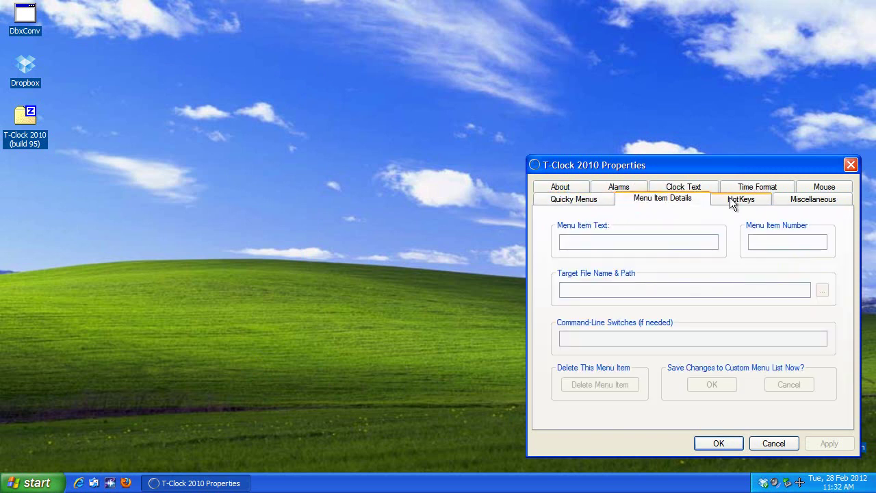
pyautogui.click(741, 200)
pyautogui.click(818, 204)
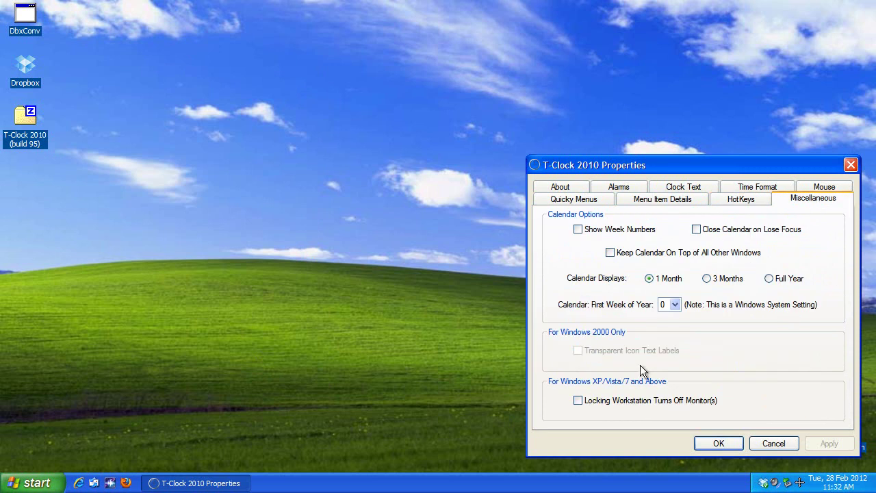
pyautogui.click(773, 443)
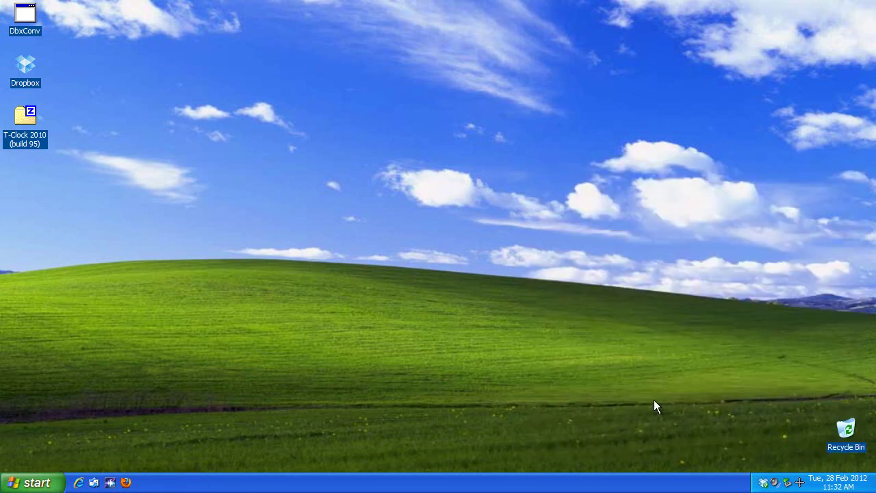